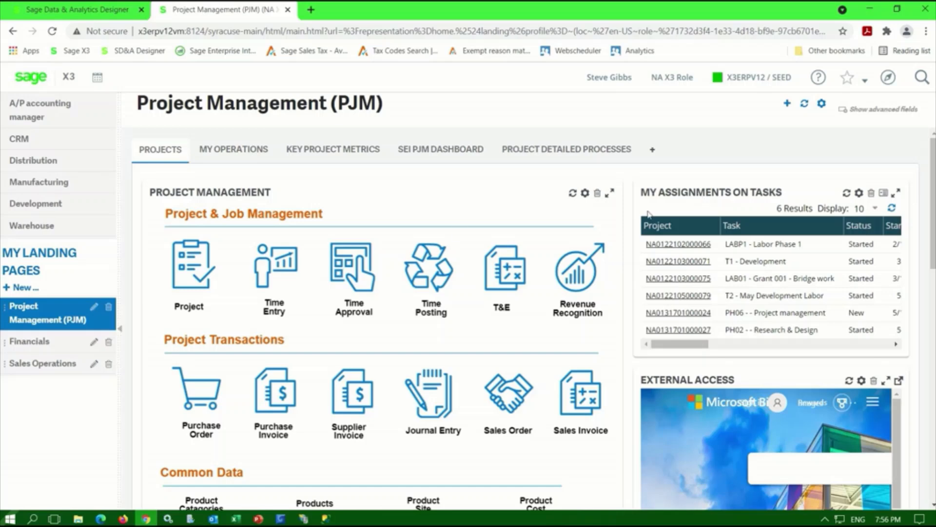
Open the Project function from the landing page and examine the blade server project's general details, financial status and revenues
click(187, 274)
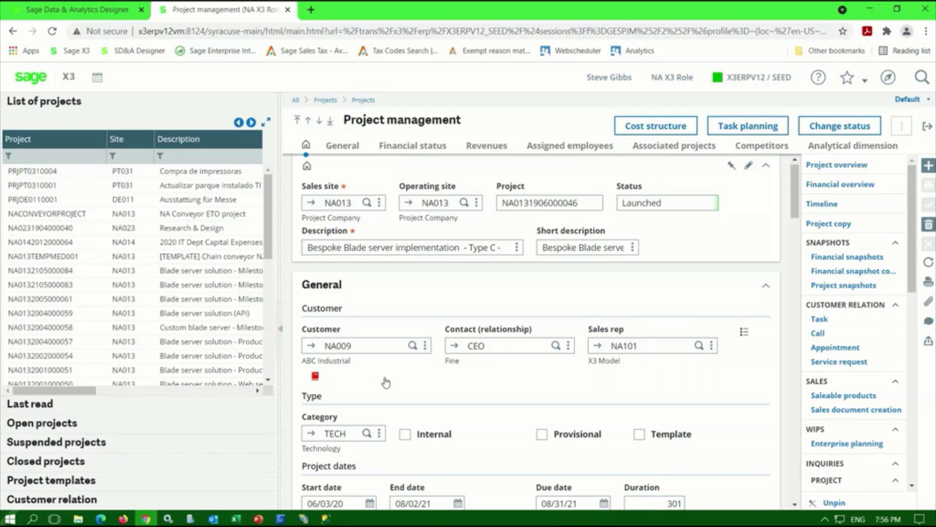
click(375, 345)
scroll(477, 403, down, 4)
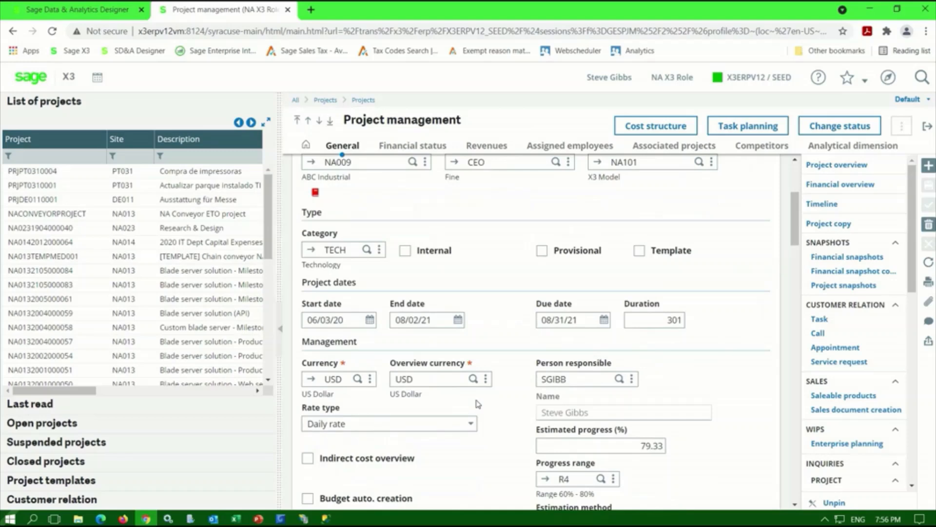
scroll(478, 404, down, 3)
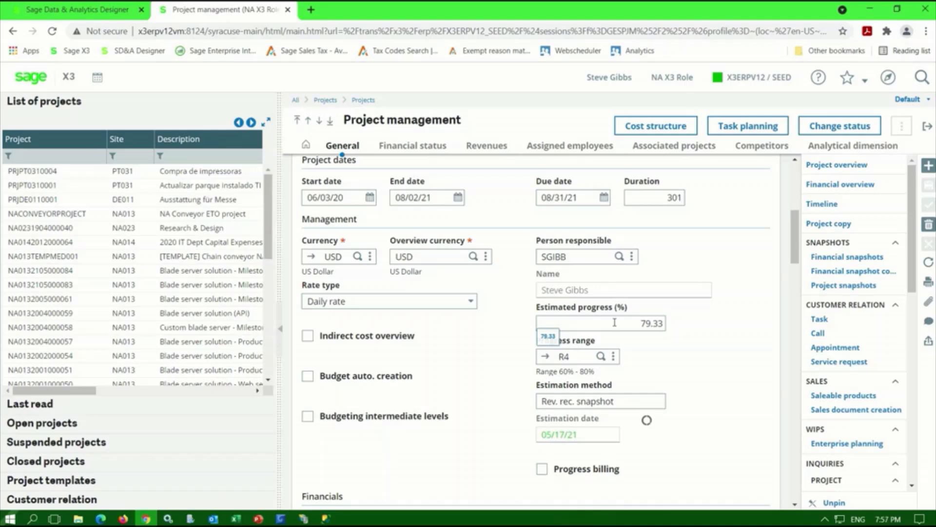
scroll(491, 366, down, 4)
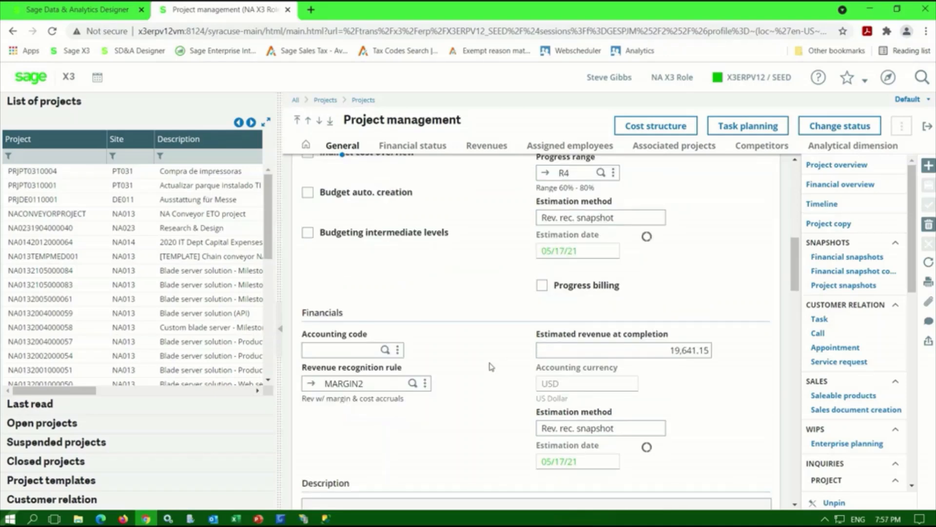
scroll(491, 367, down, 1)
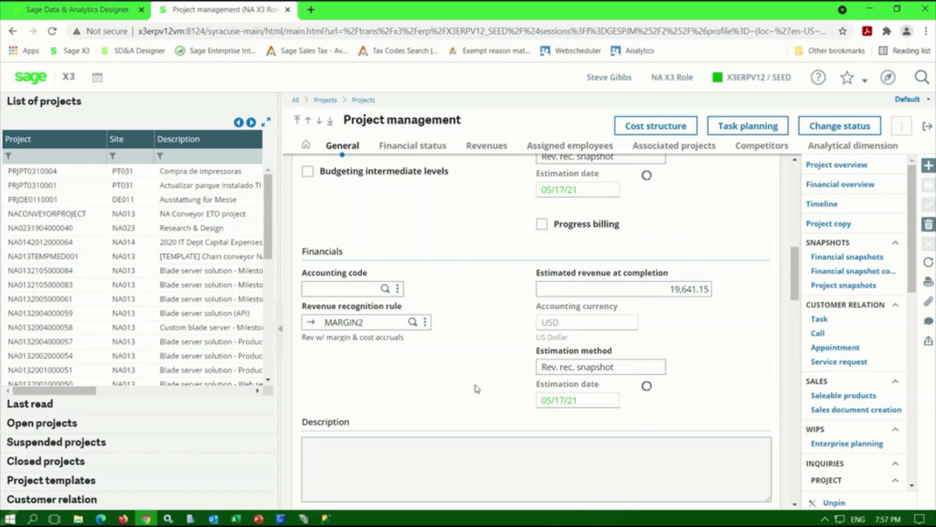
scroll(478, 388, down, 2)
scroll(460, 435, down, 4)
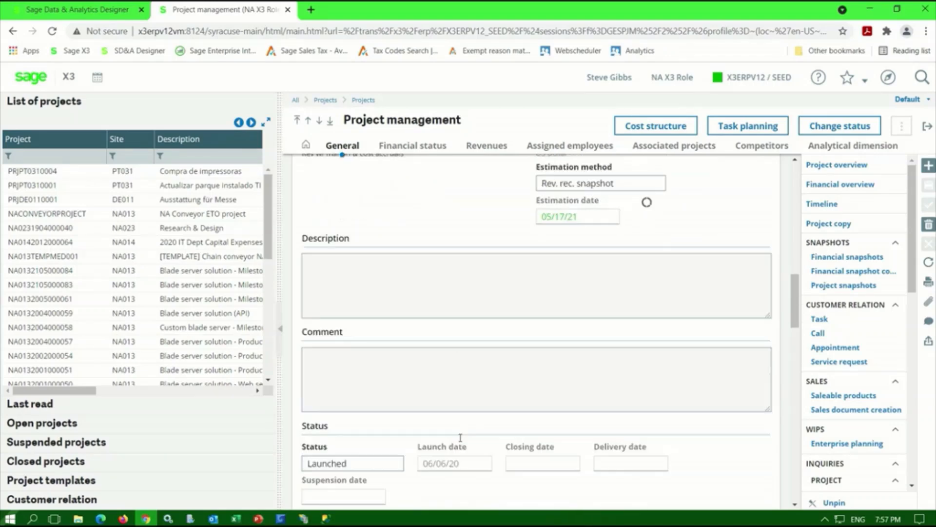
scroll(461, 440, down, 2)
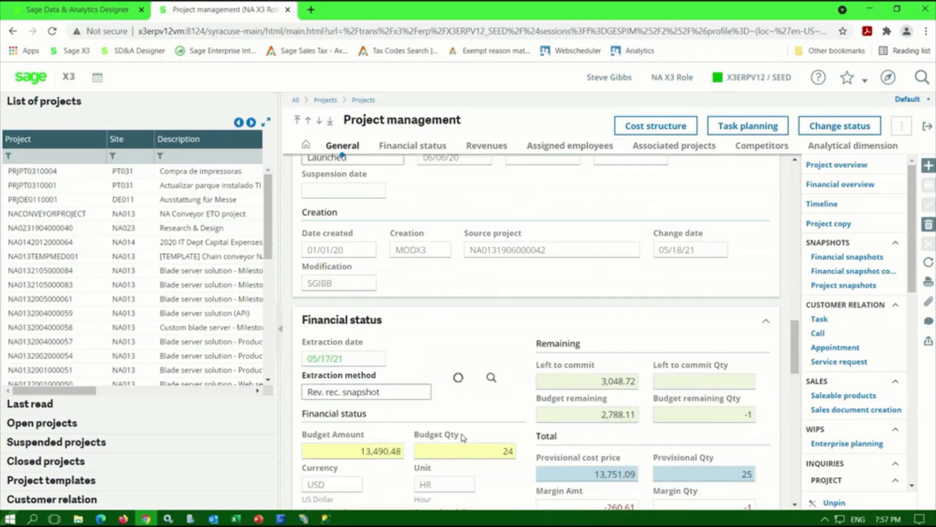
scroll(461, 395, down, 2)
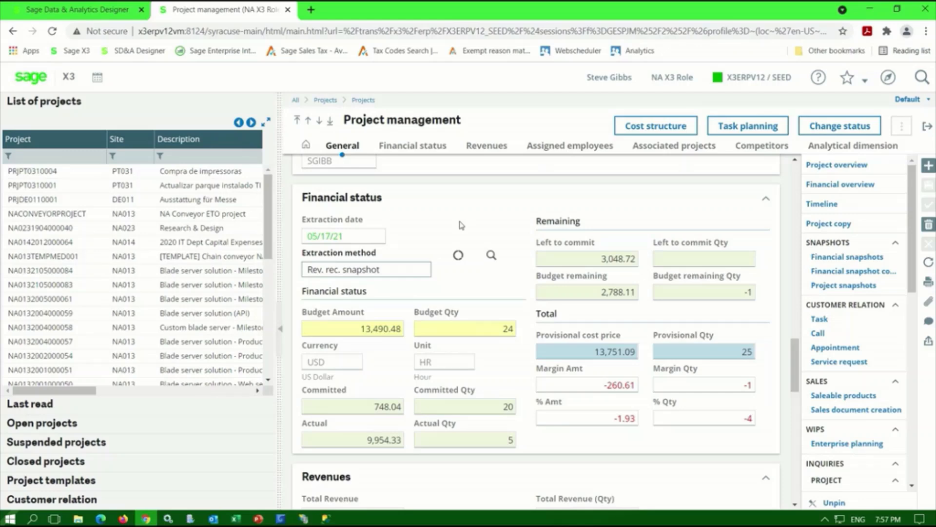
scroll(461, 225, down, 3)
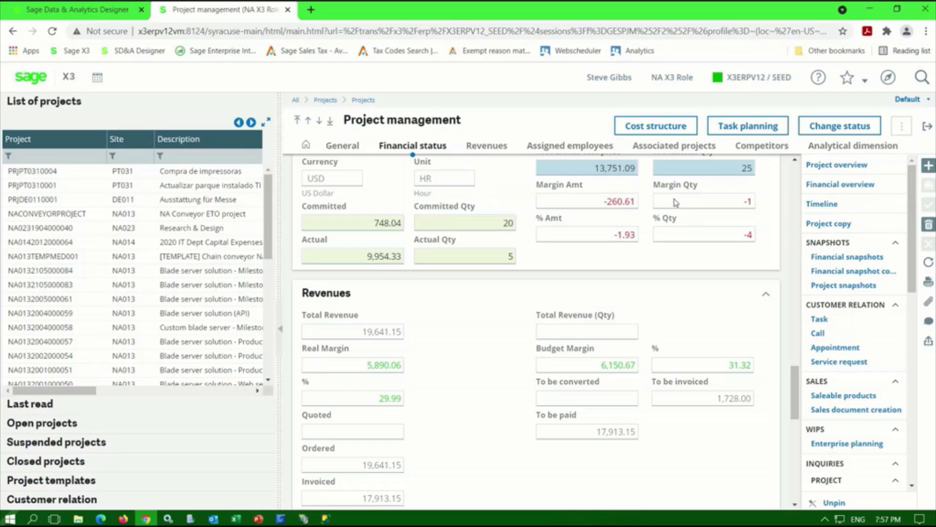
View the blade server project's cost structure and its task planning, and return to the project record
click(655, 128)
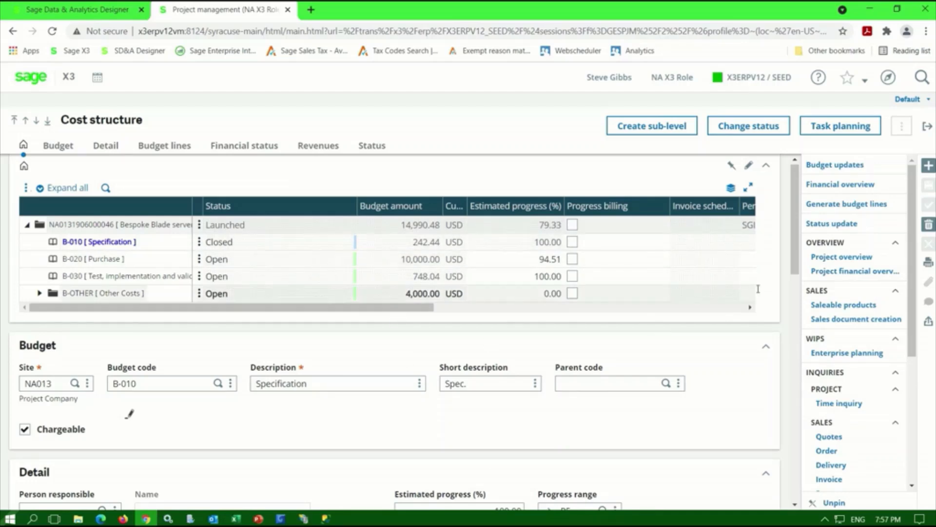
click(839, 134)
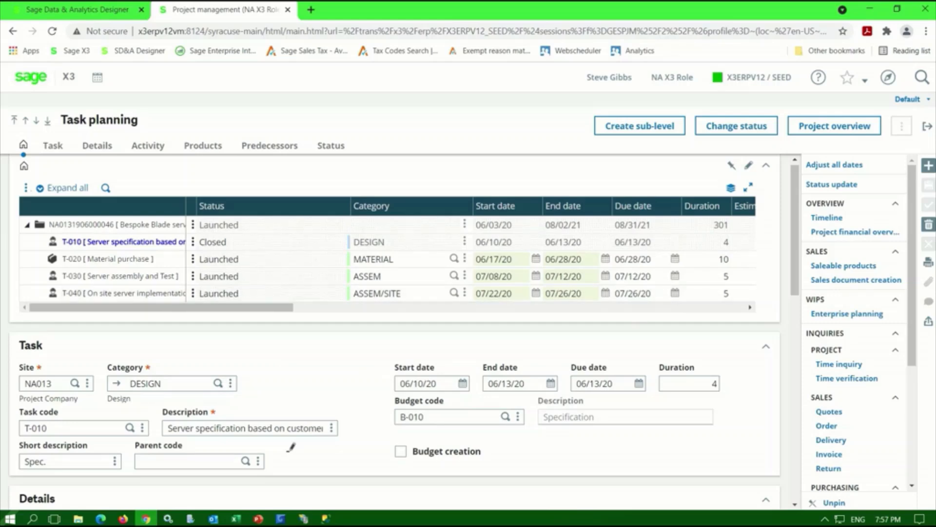
click(926, 131)
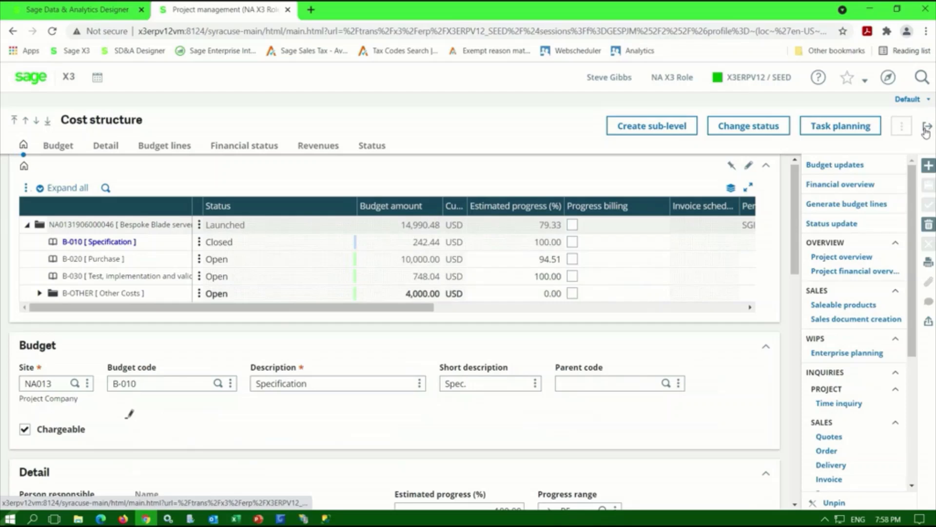
click(925, 131)
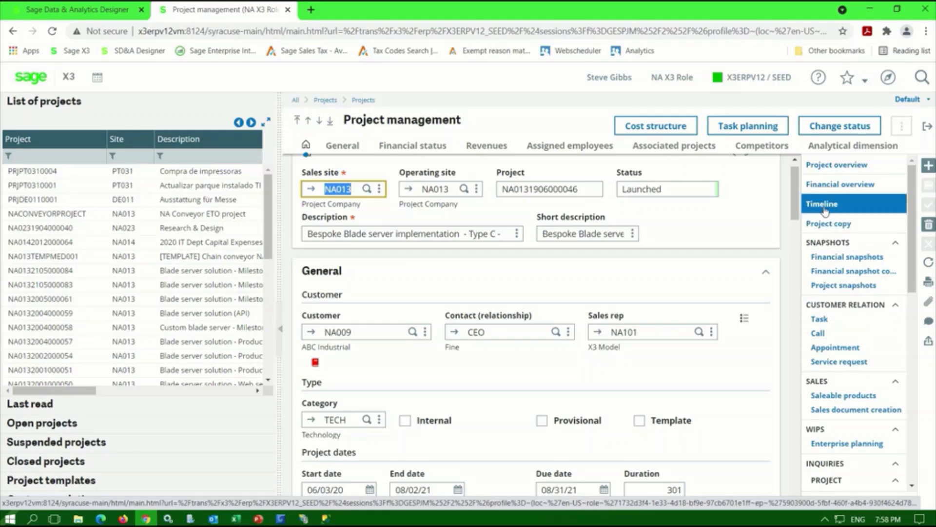
Display the project's timeline with Product requirements and Operations included, and return to the project record
click(823, 205)
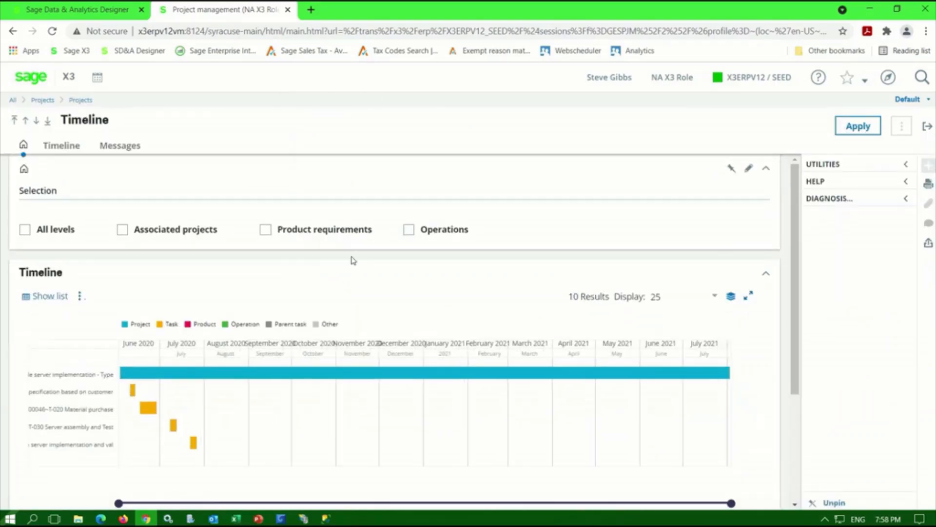
click(266, 232)
click(409, 230)
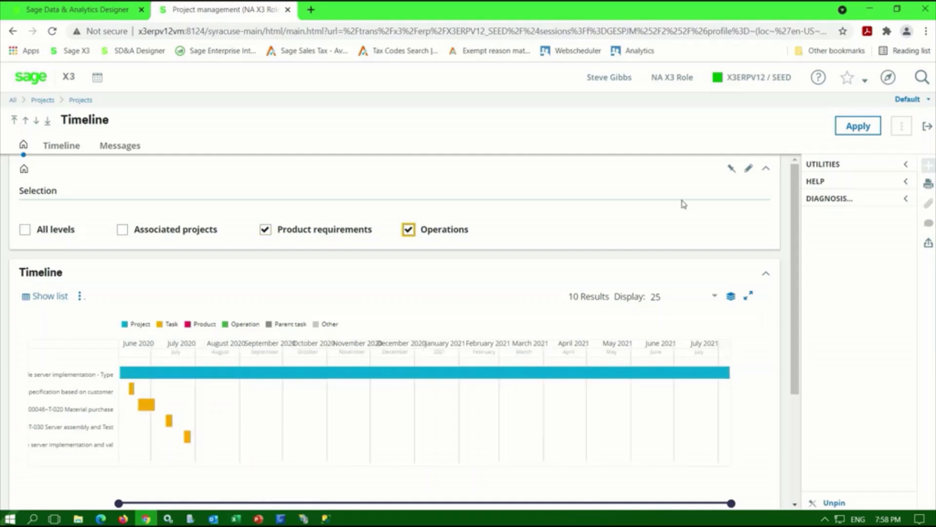
click(857, 128)
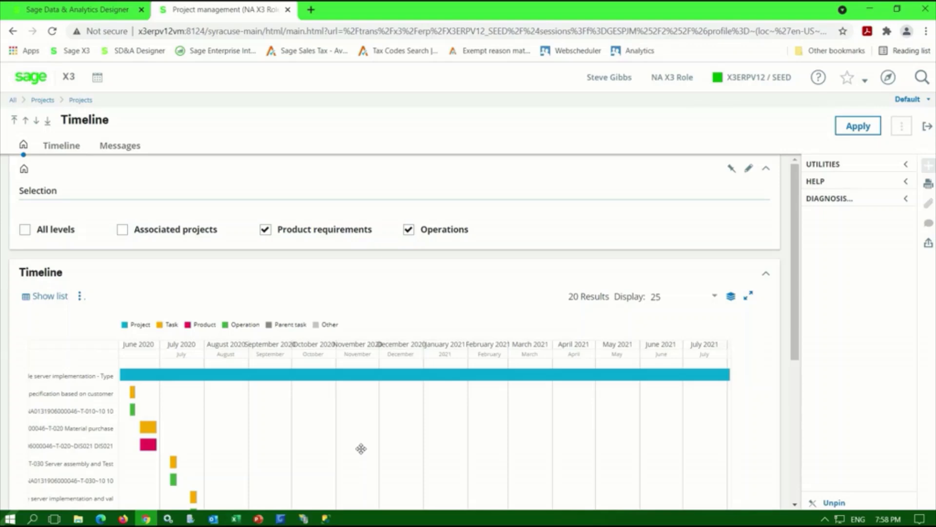
click(40, 80)
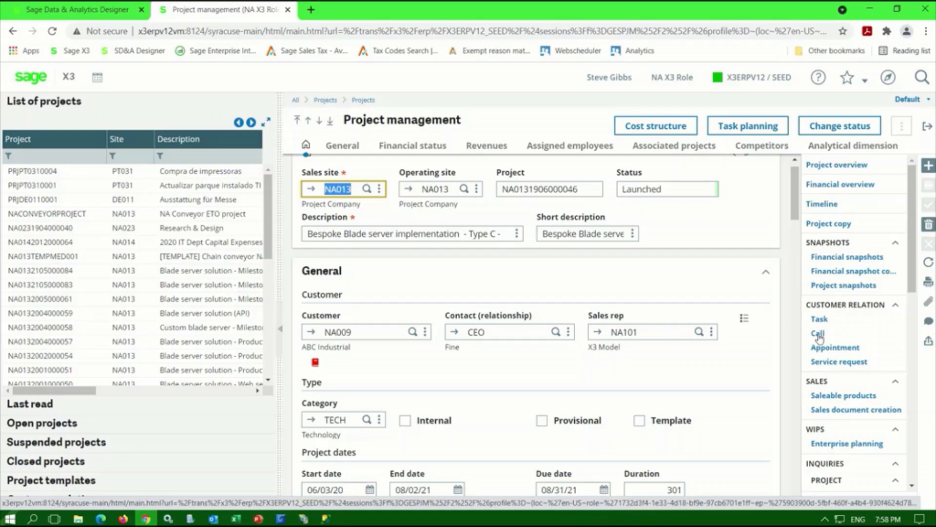
Look through the project's related sales, purchasing and manufacturing inquiry links
click(787, 393)
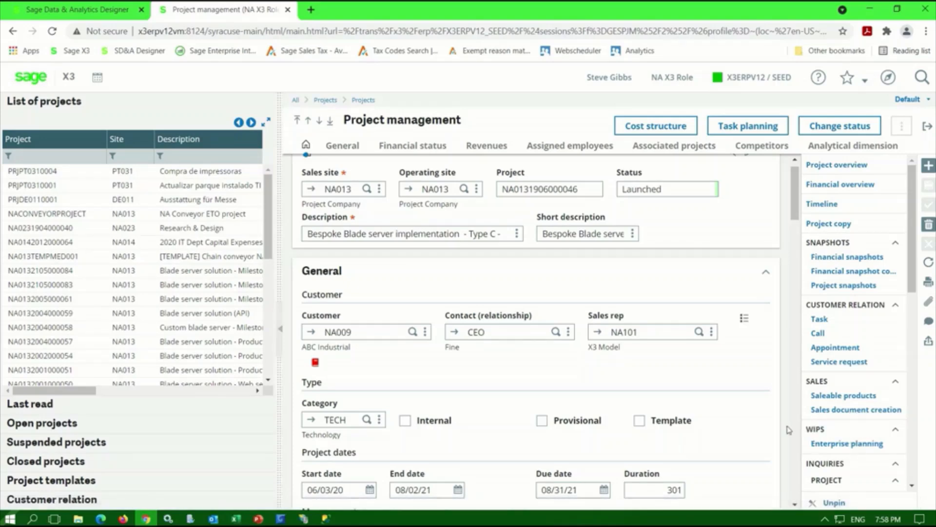
scroll(850, 441, down, 4)
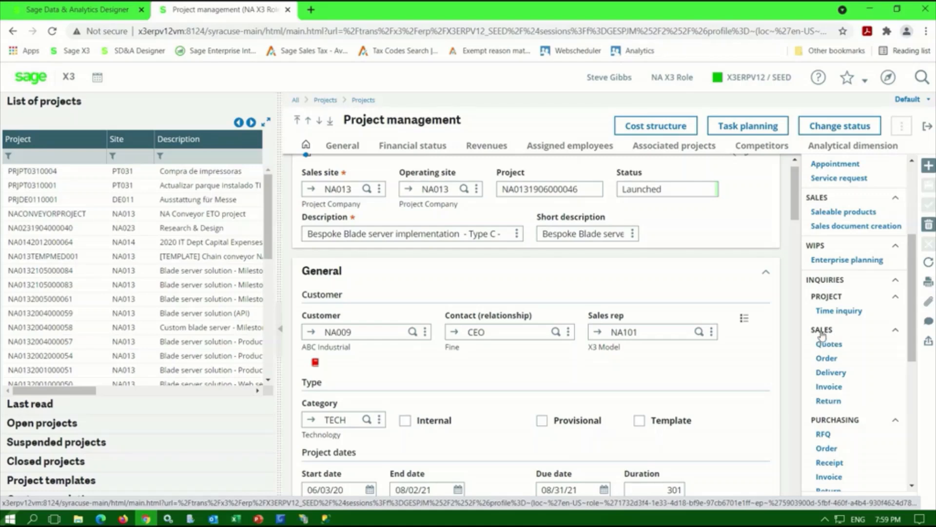
scroll(799, 447, down, 6)
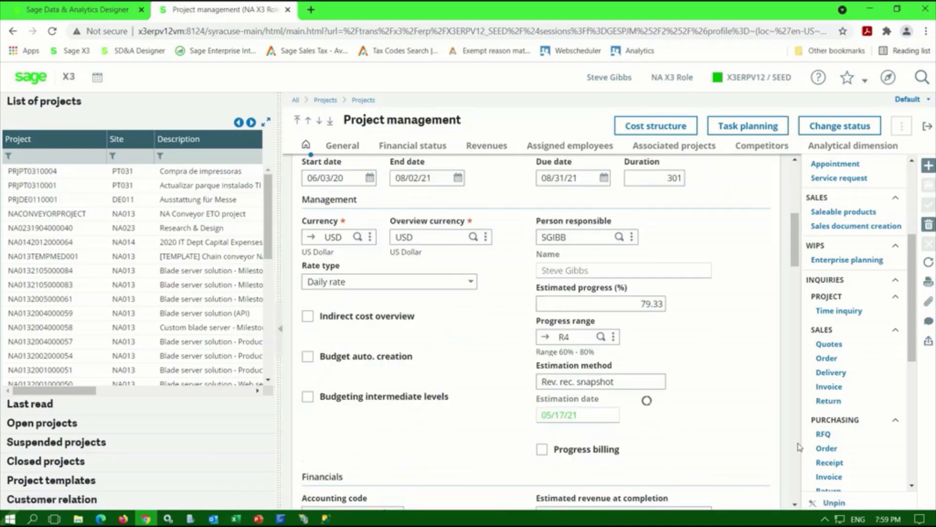
scroll(829, 453, down, 1)
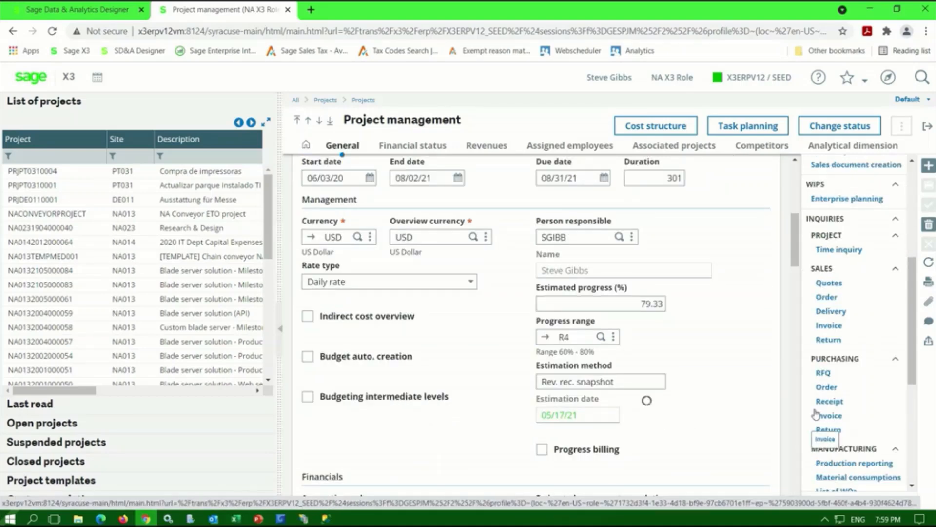
Reopen the Project function from the landing page and examine the grocery trailer project's general details, financial status, revenues and cost structure
click(29, 76)
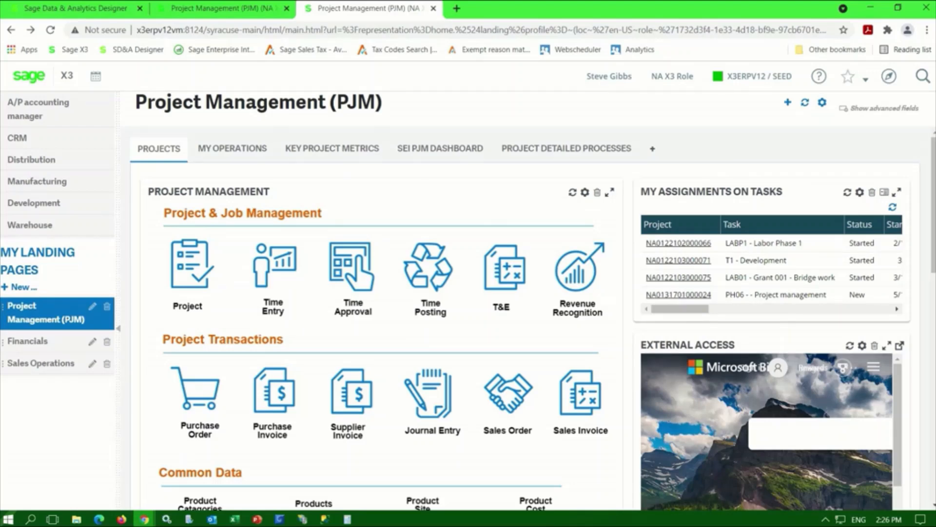
click(179, 266)
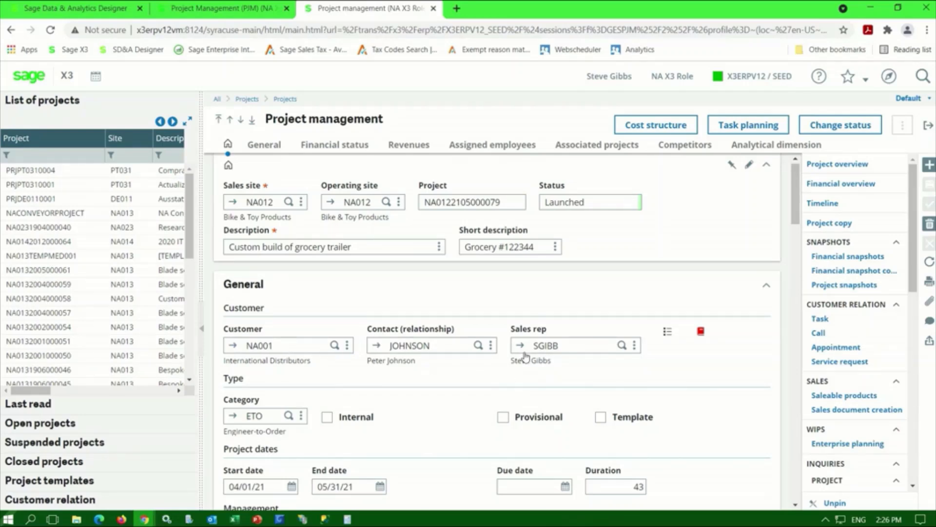
scroll(525, 357, down, 1)
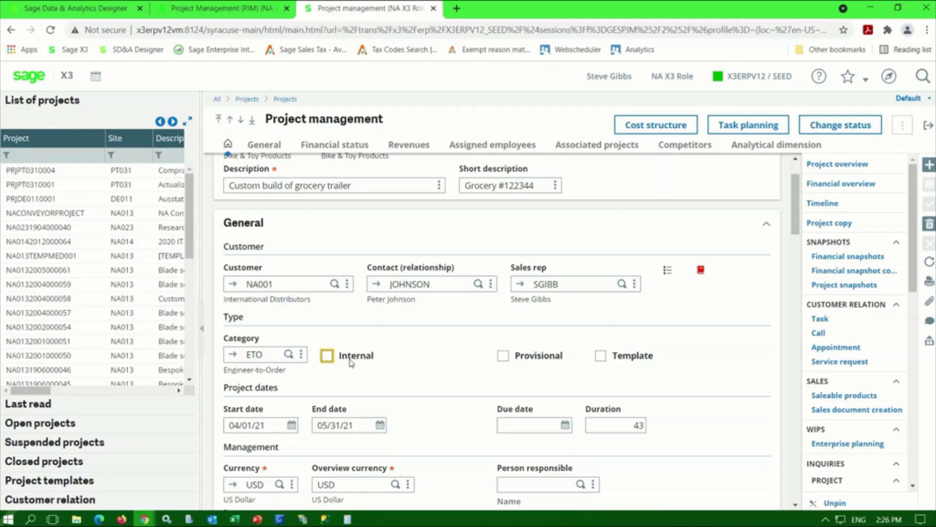
scroll(366, 364, down, 4)
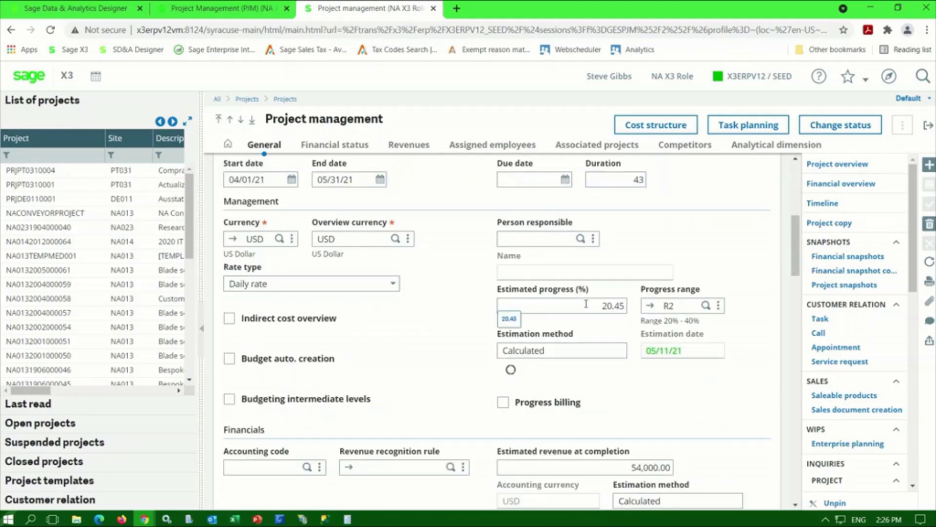
scroll(586, 304, down, 2)
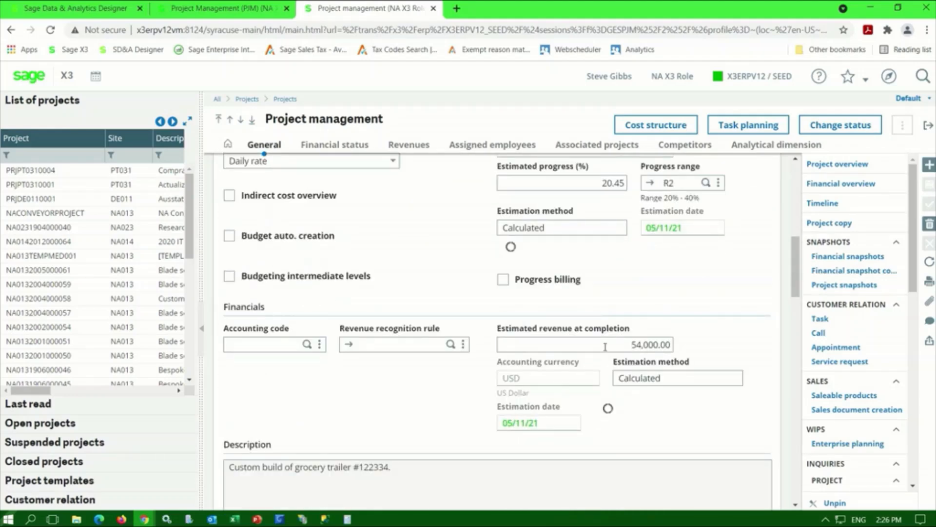
scroll(605, 346, down, 8)
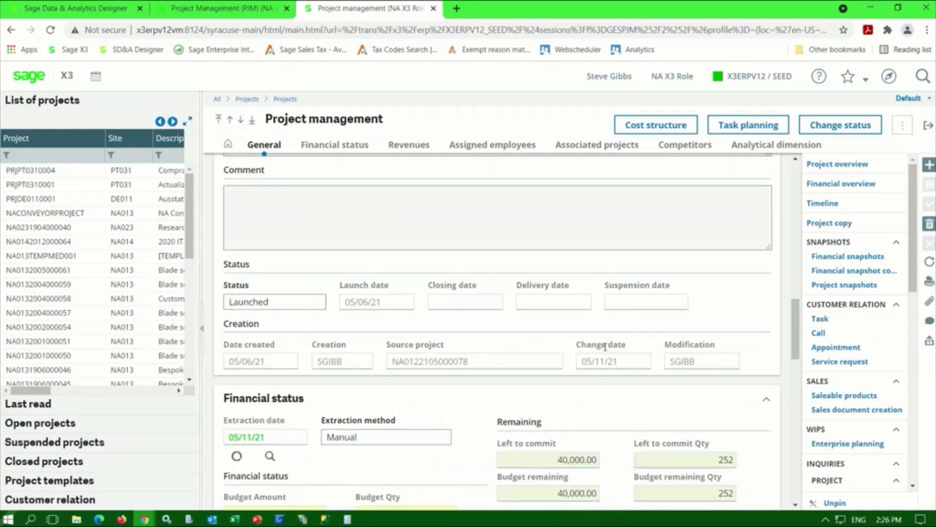
scroll(605, 350, down, 1)
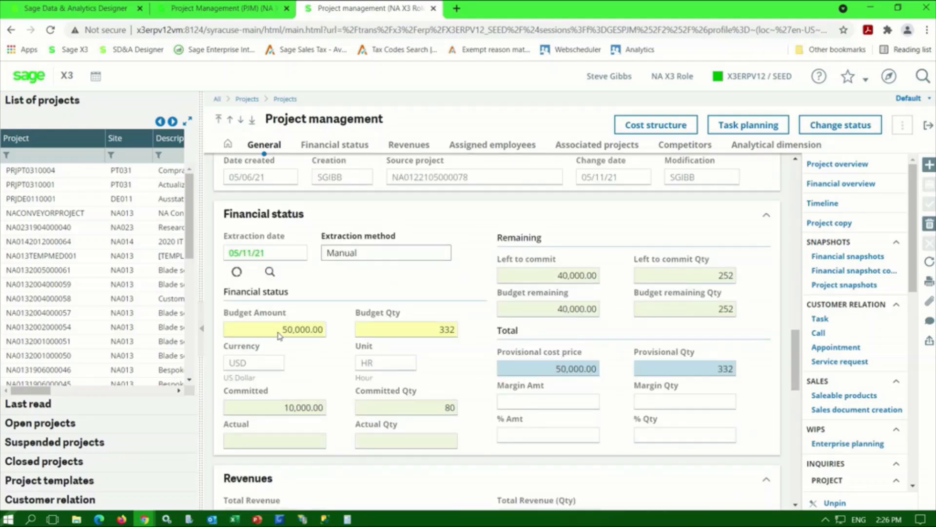
scroll(279, 335, down, 2)
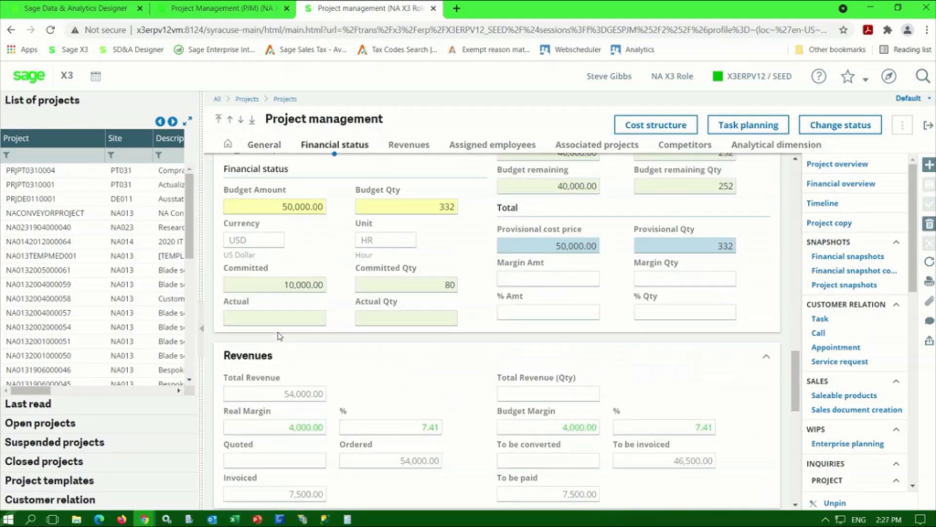
scroll(280, 336, down, 1)
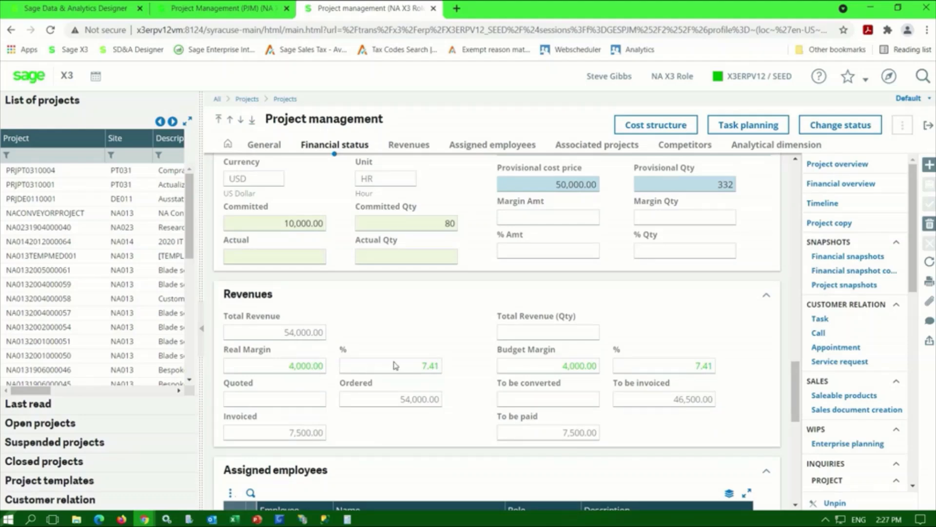
click(674, 128)
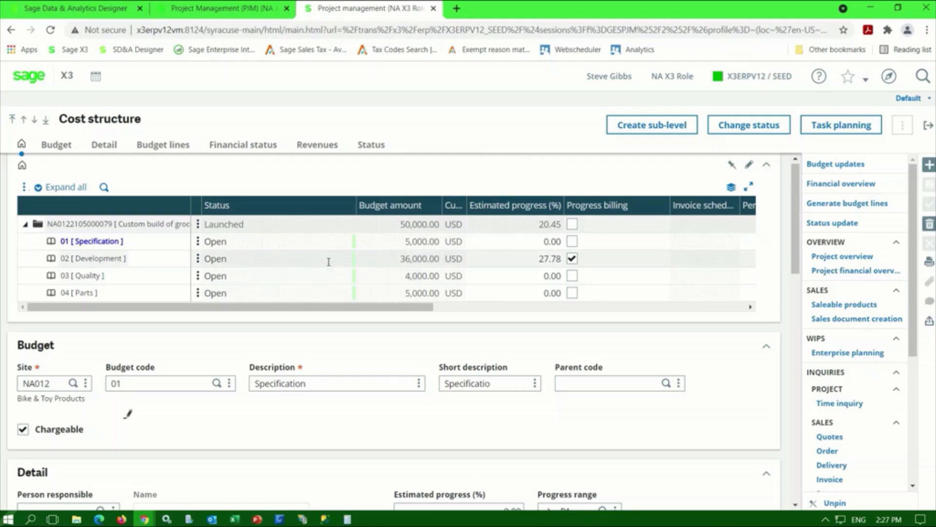
click(928, 127)
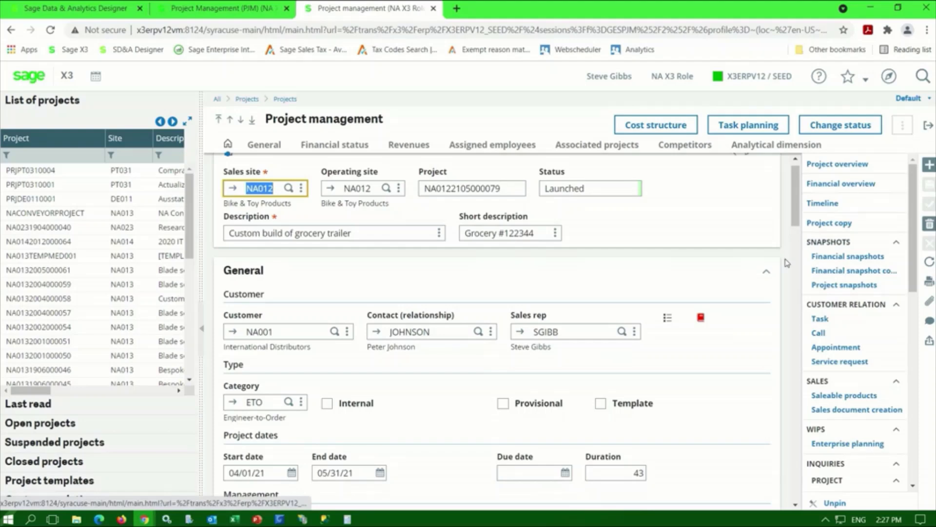
Open Project billing for the grocery trailer project and examine its billing plan selection and progress status
click(701, 320)
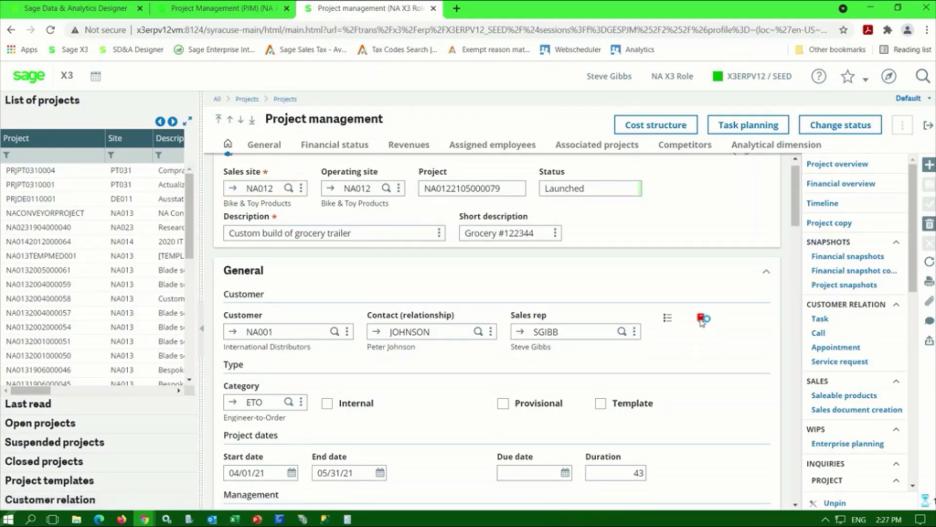
scroll(585, 311, down, 3)
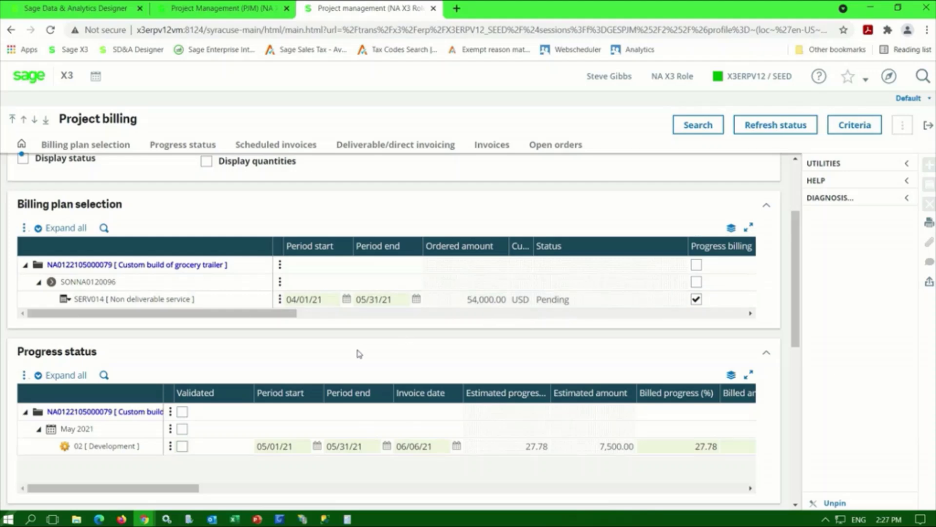
scroll(360, 353, down, 1)
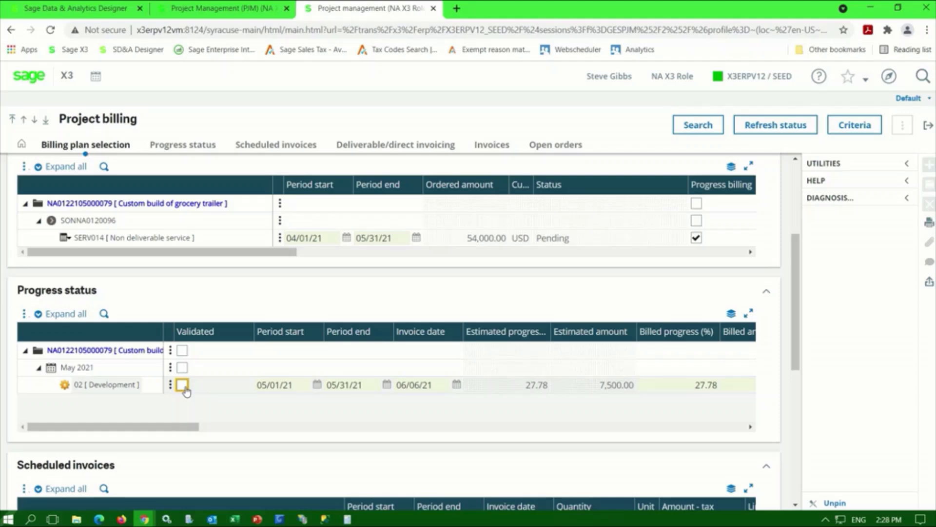
Examine the grocery trailer project's scheduled invoices, direct invoicing, existing invoices and open orders, and return to the project record
scroll(186, 391, down, 6)
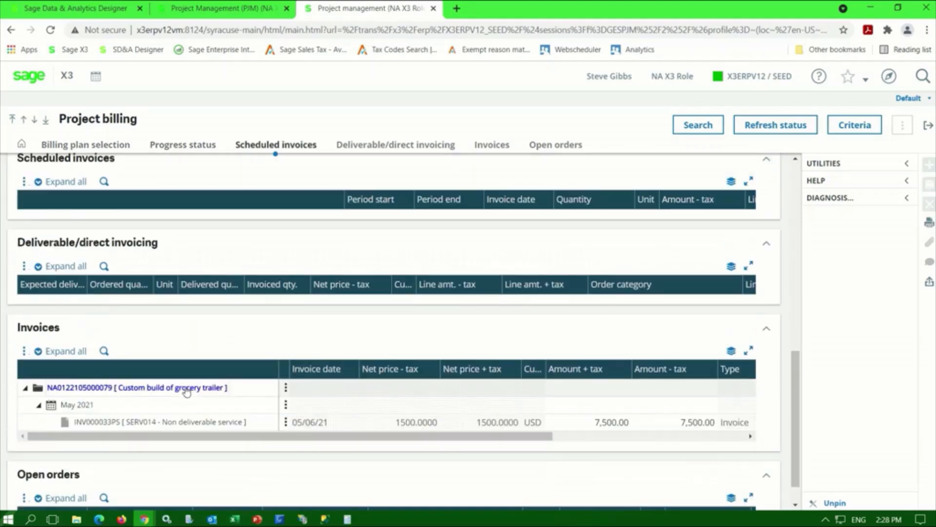
scroll(186, 391, down, 1)
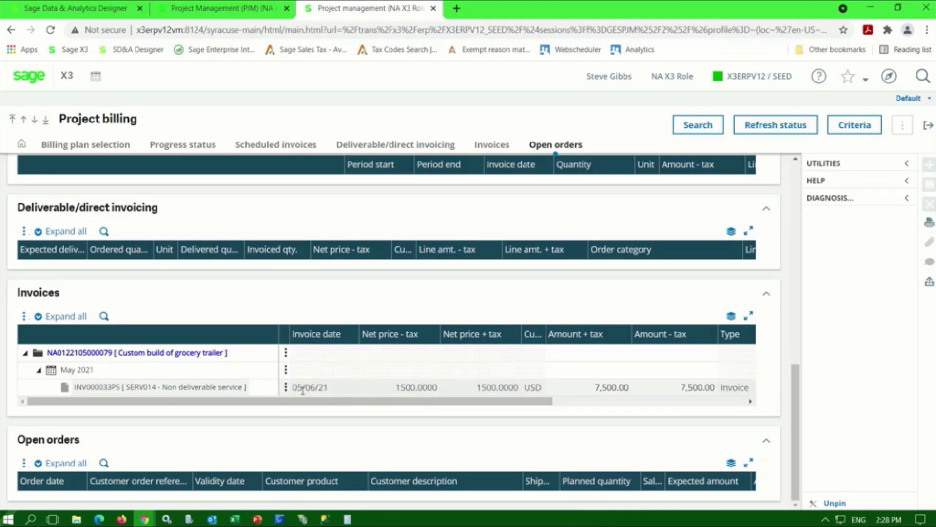
click(928, 126)
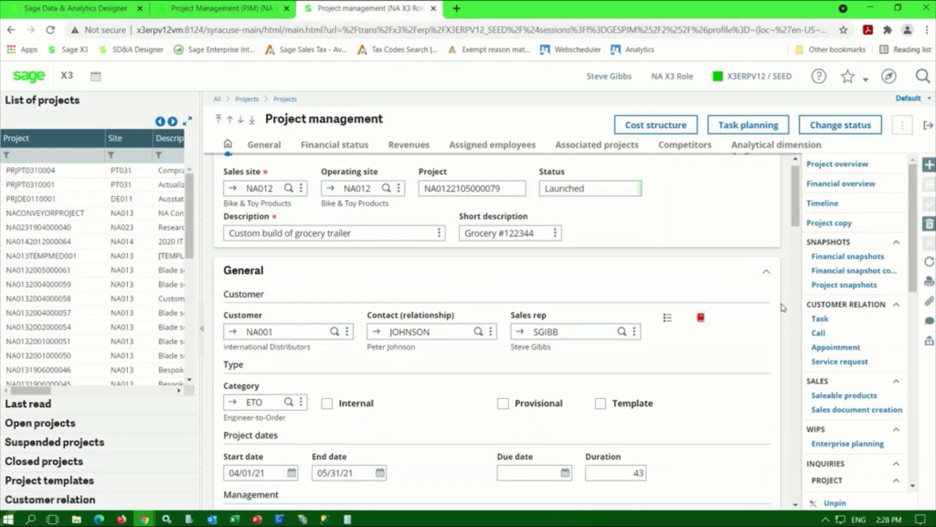
Select the Blade server solution milestone billing project, open its Project billing and examine its scheduled and existing invoices
scroll(839, 319, down, 5)
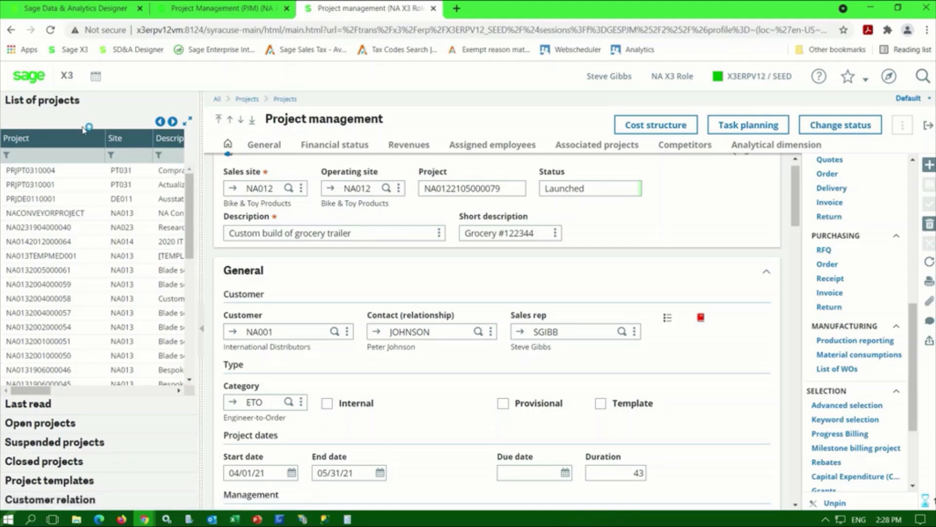
click(67, 172)
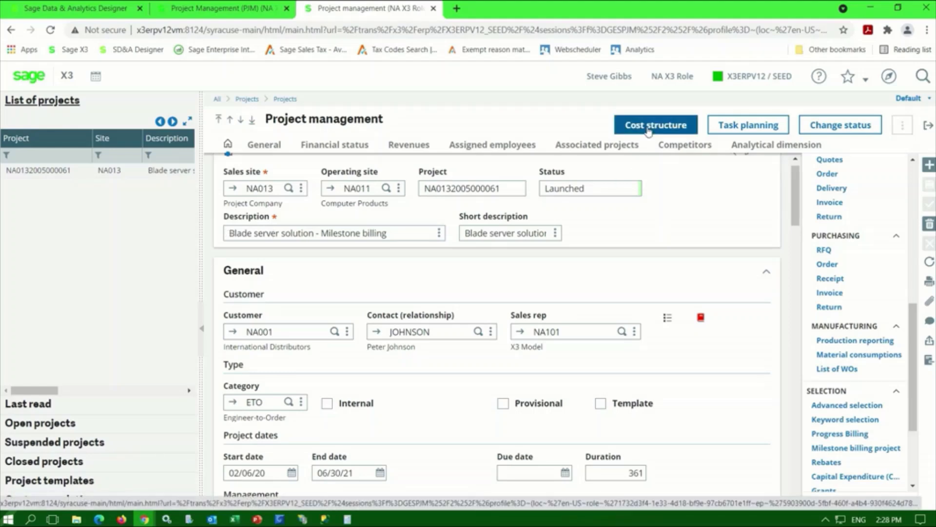
click(700, 320)
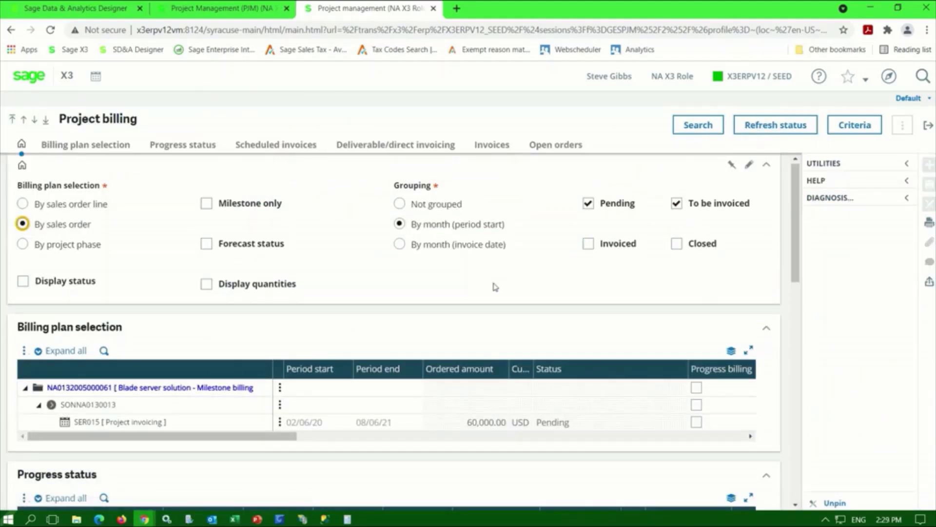
scroll(497, 286, down, 8)
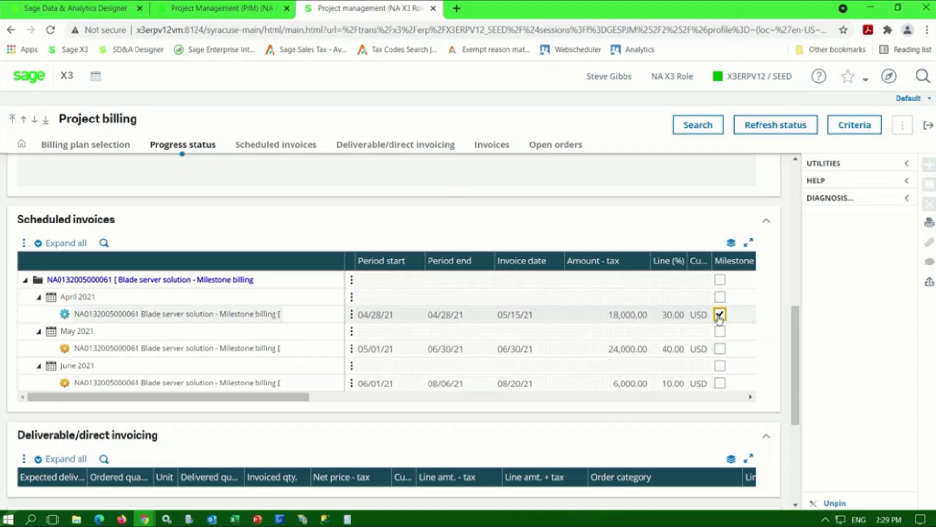
scroll(643, 369, down, 5)
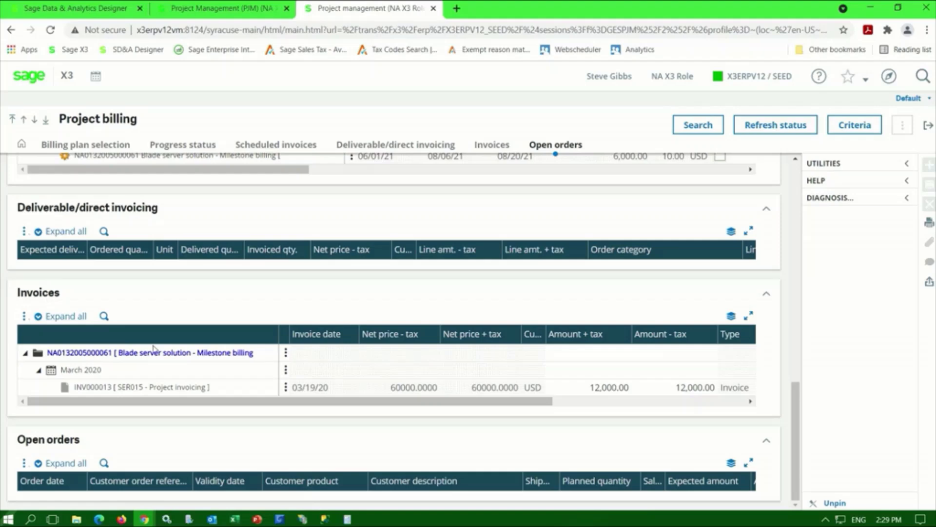
Open the sales order behind the blade server invoice and display the scheduled invoice of its SER015 Project invoicing line
click(286, 390)
click(264, 422)
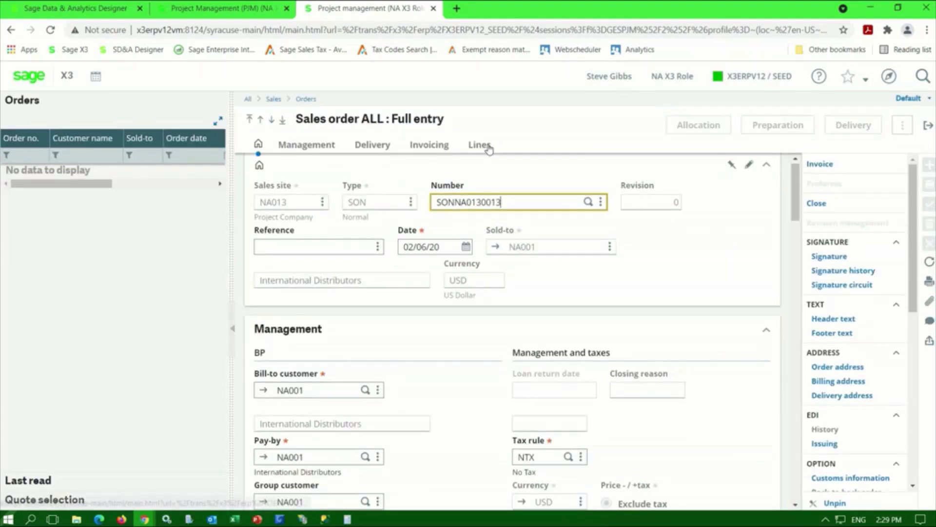
click(480, 144)
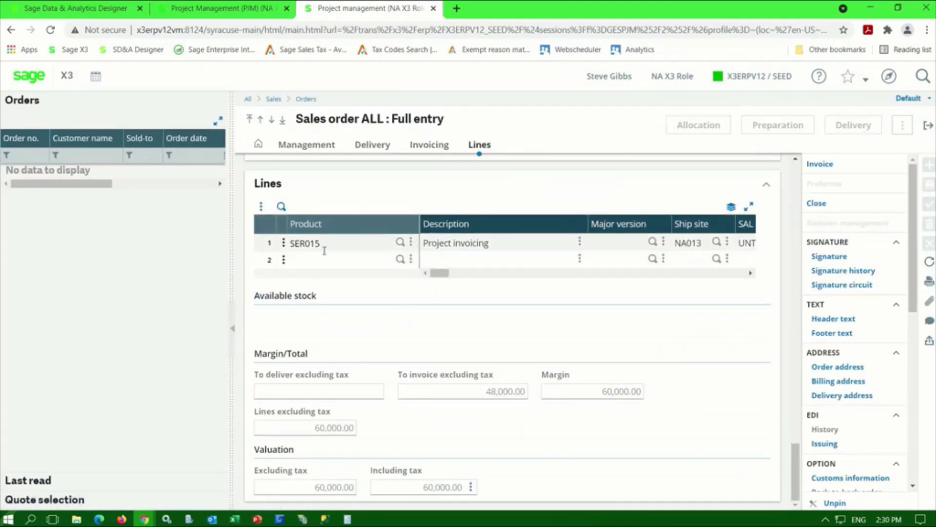
click(283, 243)
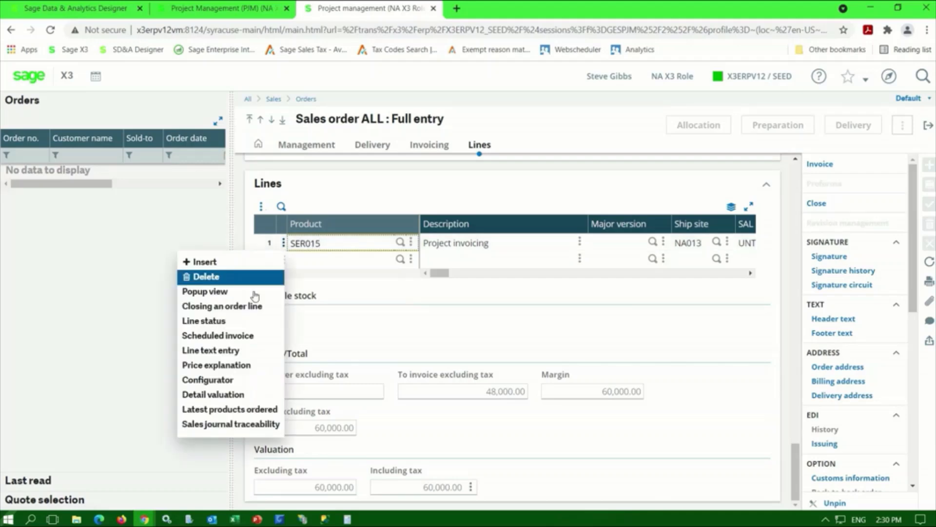
click(218, 335)
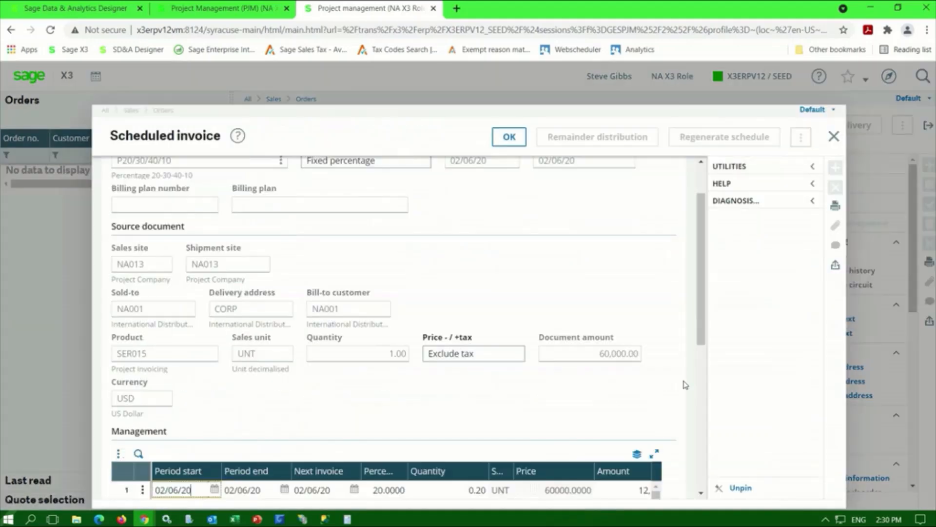
Examine the scheduled invoice's periods, percentages, amounts and milestones in the enlarged grid, and return to the project record
scroll(683, 386, down, 3)
click(654, 334)
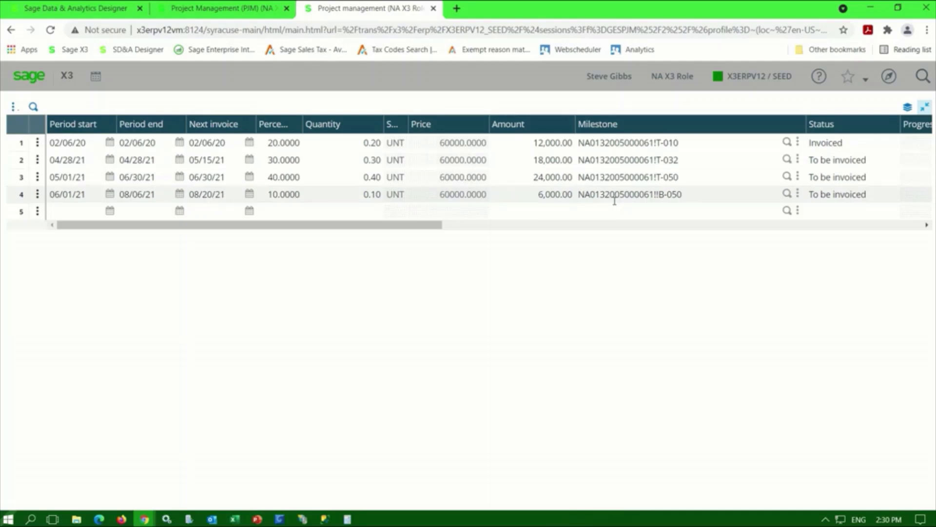
click(925, 108)
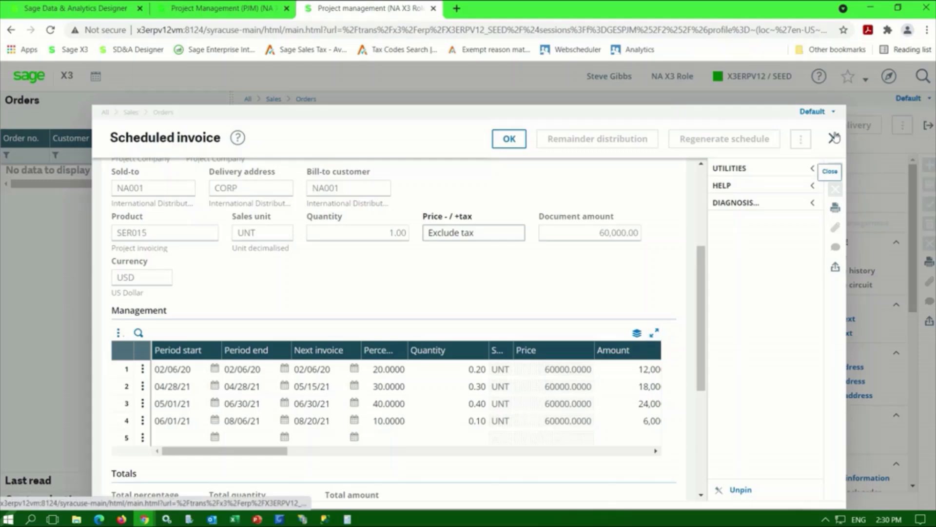
click(833, 139)
click(928, 126)
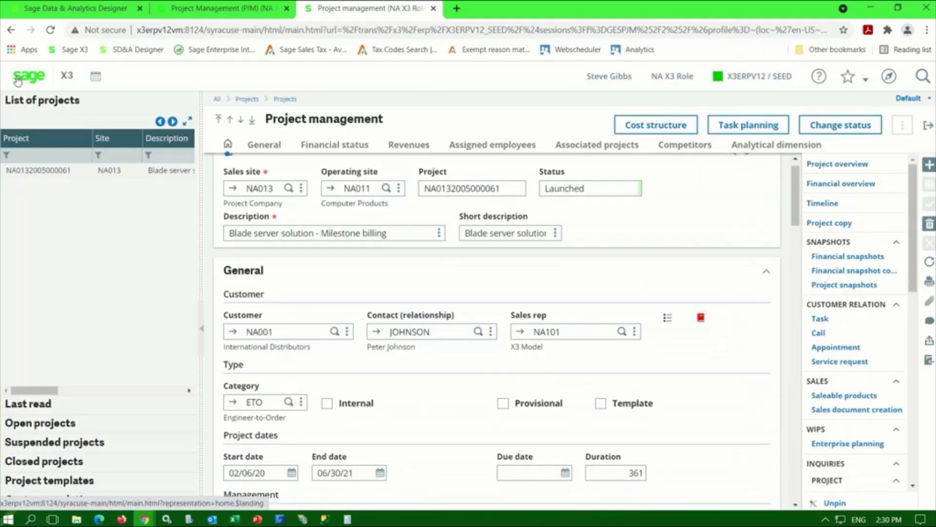
Reopen the Project function from the landing page and examine the general details of the 2020 IT Dept Capital Expenses project
click(17, 79)
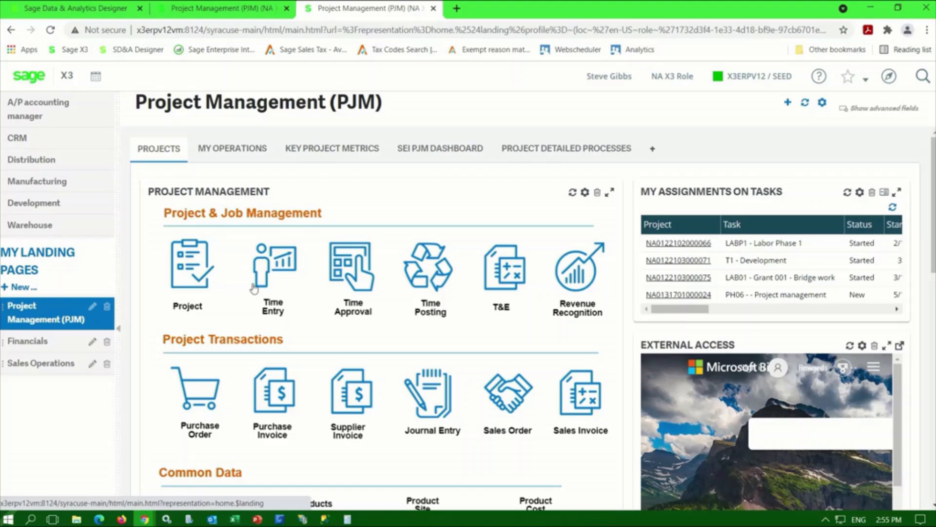
click(188, 270)
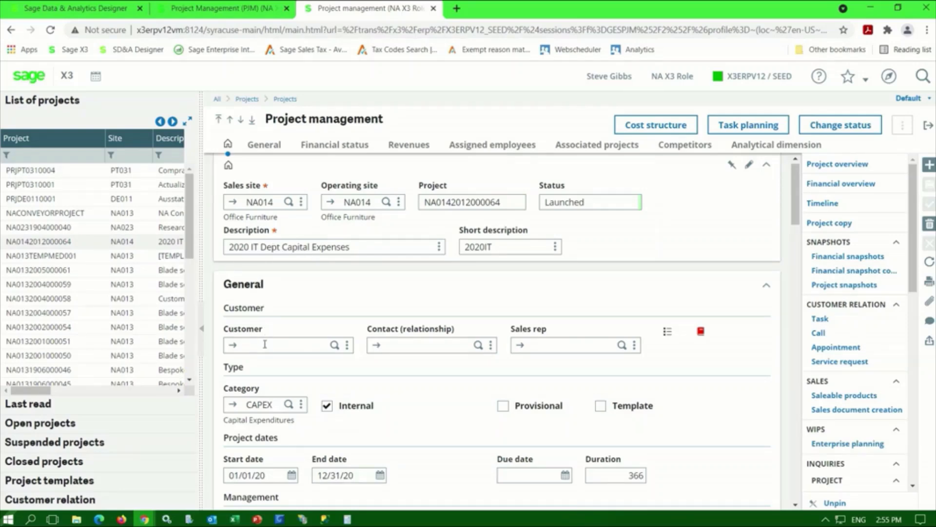
scroll(265, 344, down, 1)
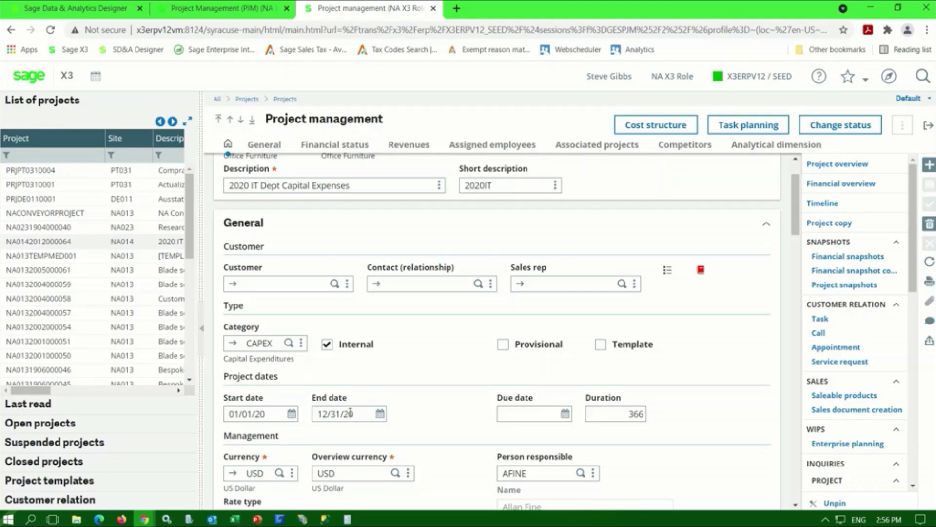
scroll(349, 414, down, 3)
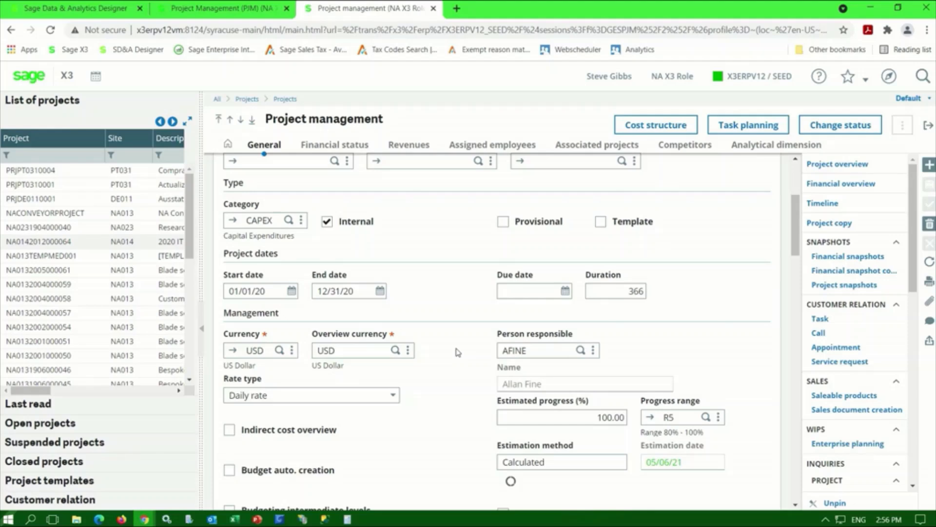
scroll(458, 352, down, 5)
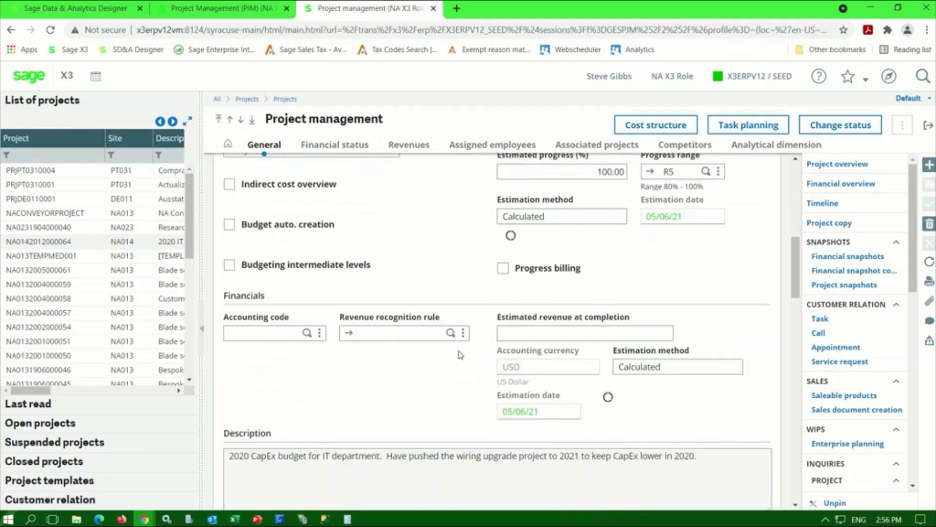
scroll(460, 354, down, 1)
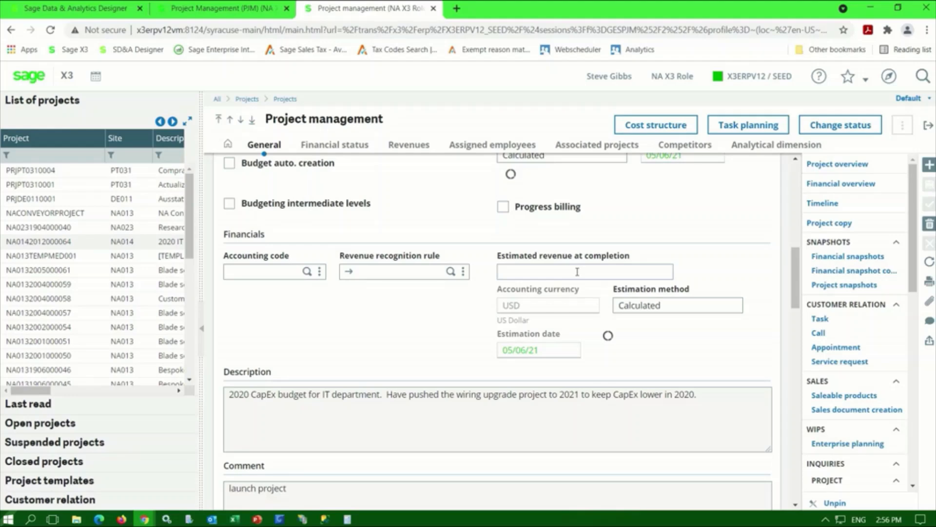
scroll(578, 272, down, 3)
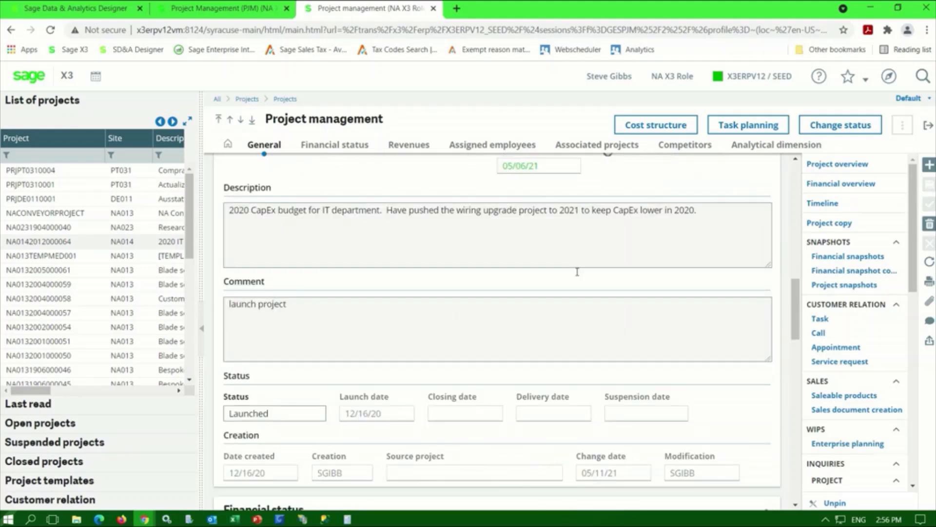
Examine the capital expense project's financial status, assigned employees, analytical dimensions and cost structure, and return to the project record
scroll(295, 385, down, 4)
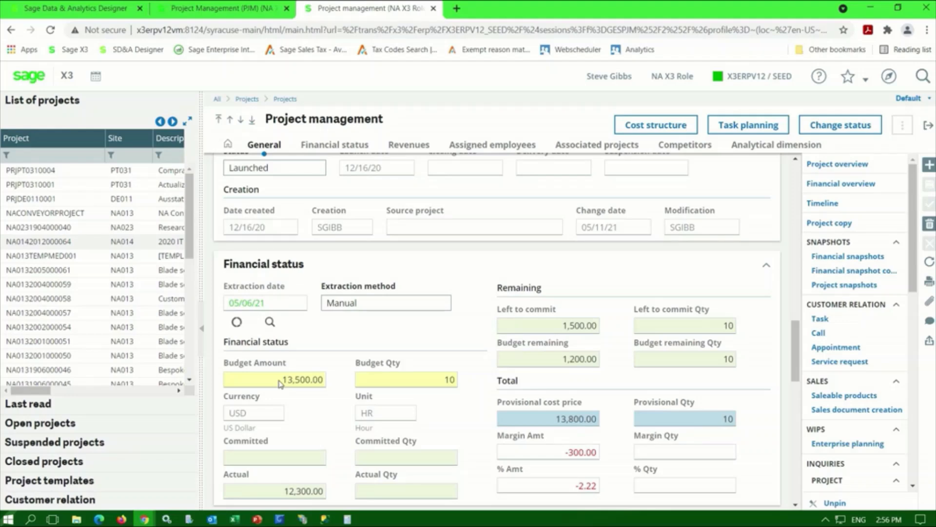
scroll(280, 384, down, 1)
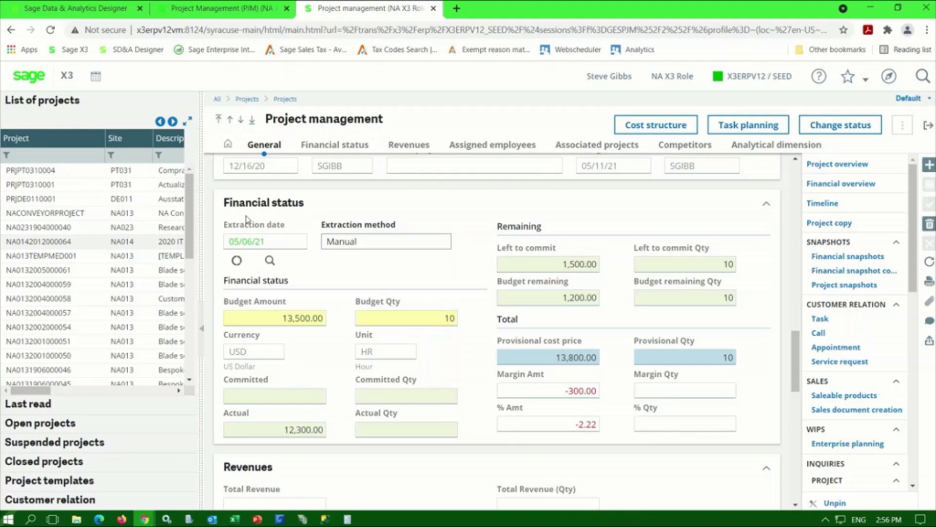
scroll(380, 335, down, 8)
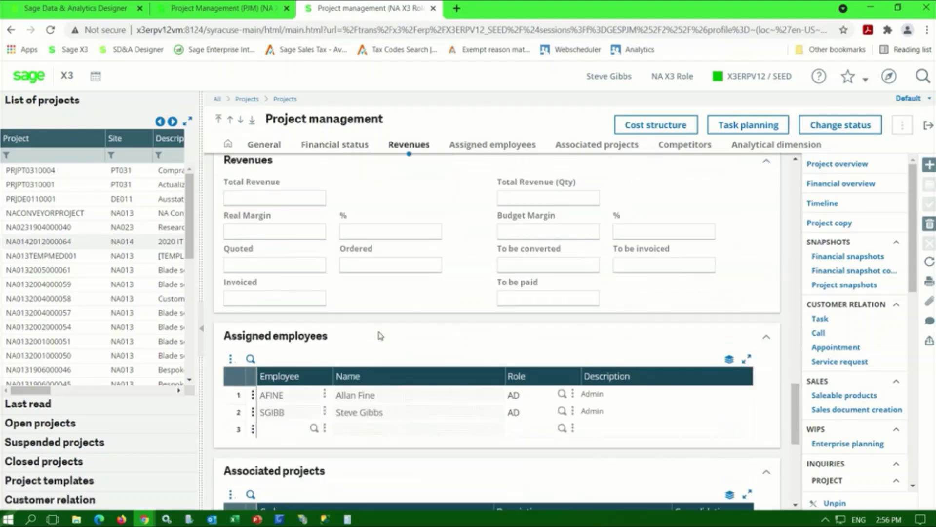
scroll(380, 336, down, 4)
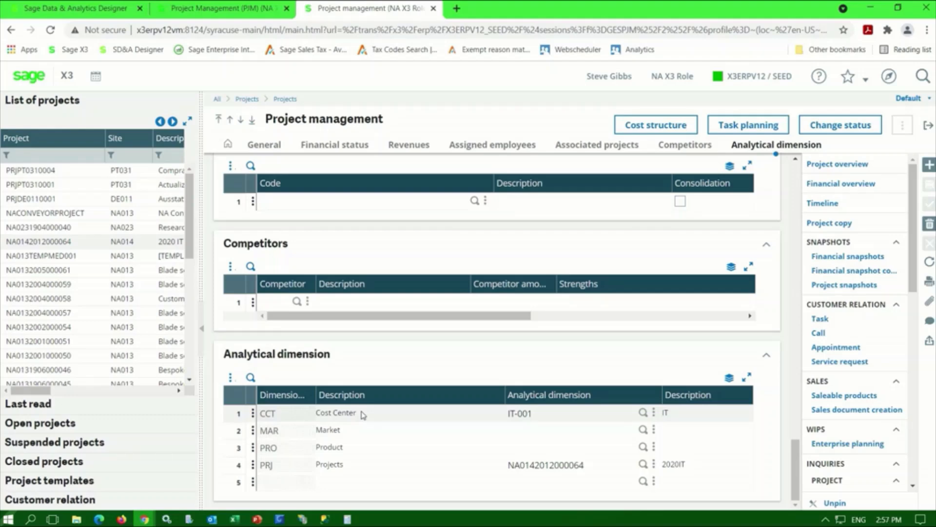
click(654, 126)
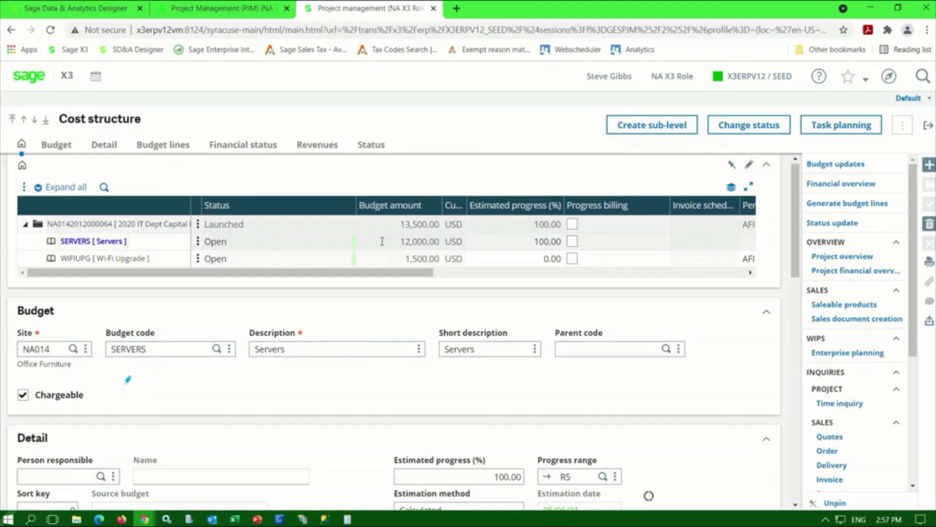
click(928, 126)
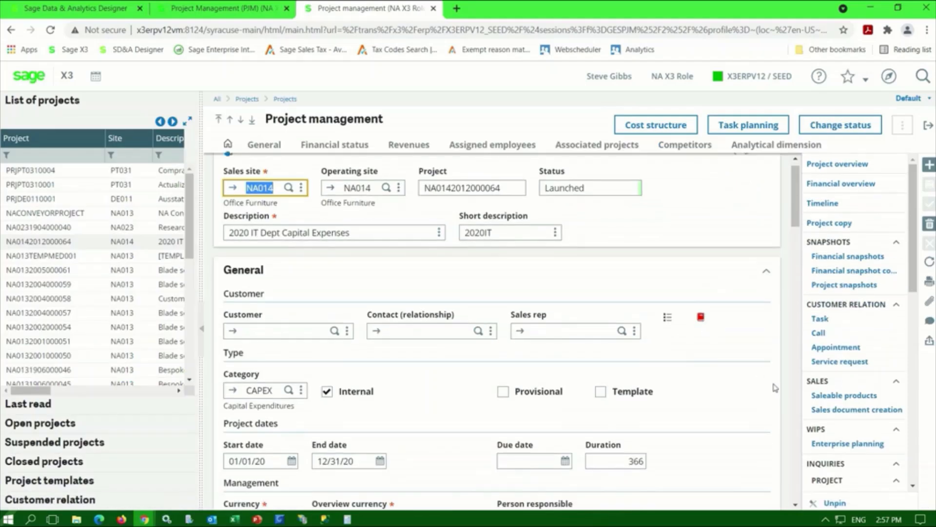
Open the purchasing invoice inquiry for the 2020 IT Dept Capital Expenses project and examine its invoice lines
scroll(876, 403, down, 6)
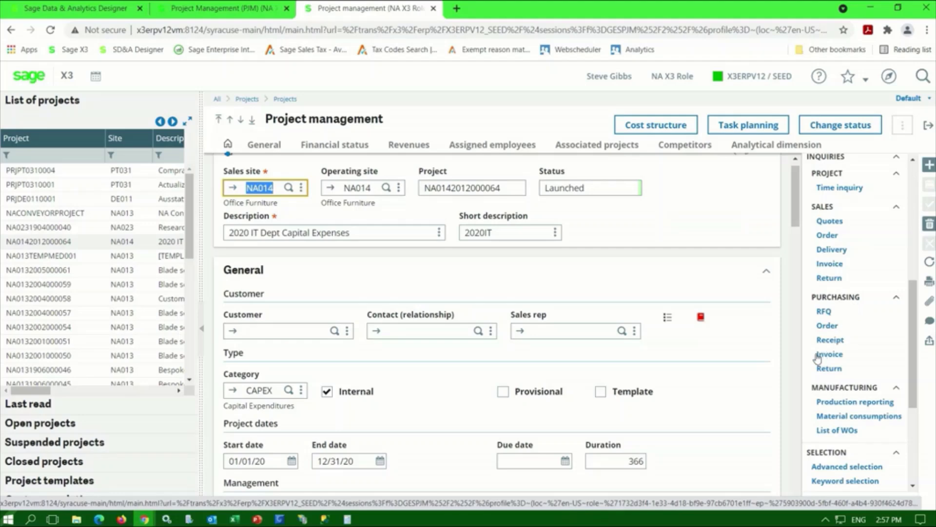
click(824, 356)
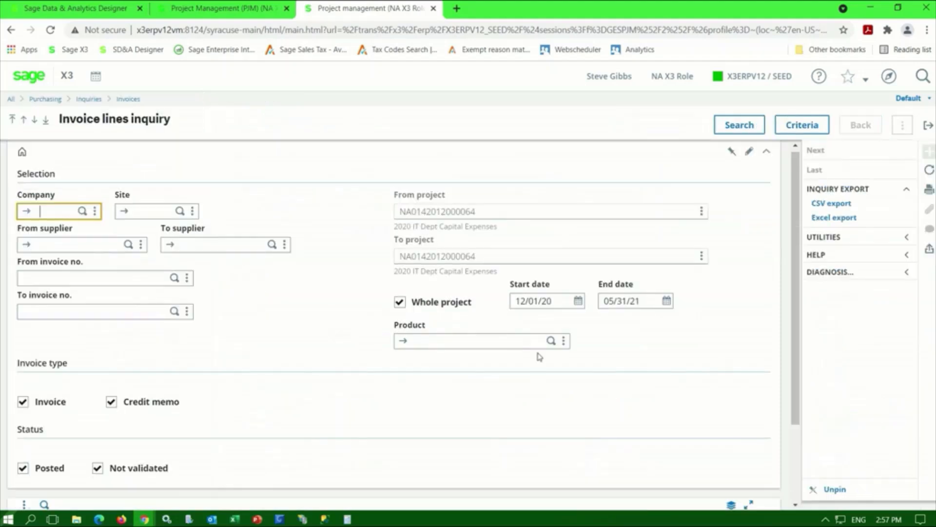
scroll(487, 361, down, 2)
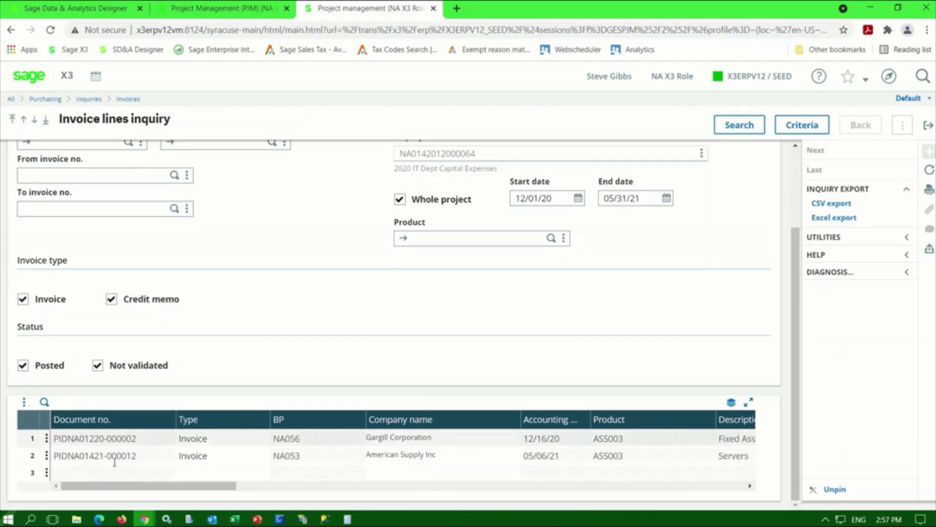
Trace the American Supply Inc servers invoice through purchase journal traceability and open the resulting fixed asset record
click(46, 457)
click(45, 458)
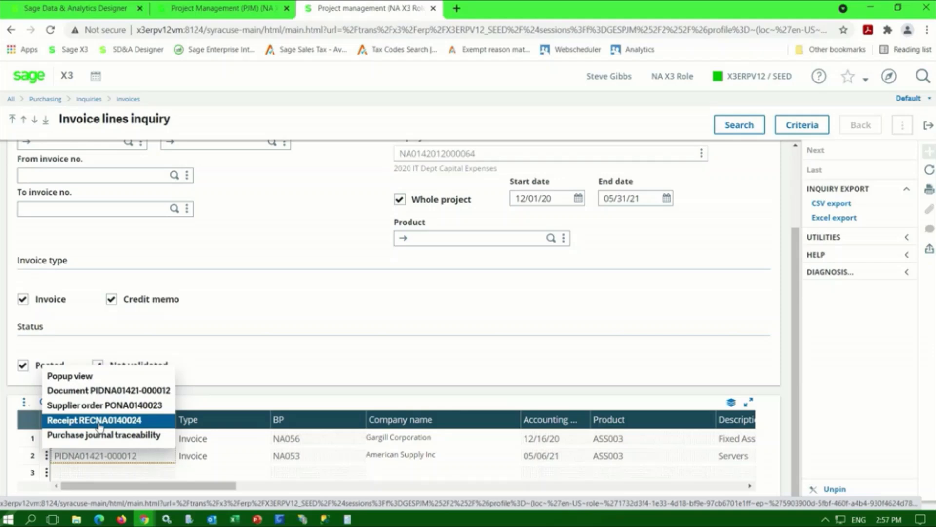
click(108, 435)
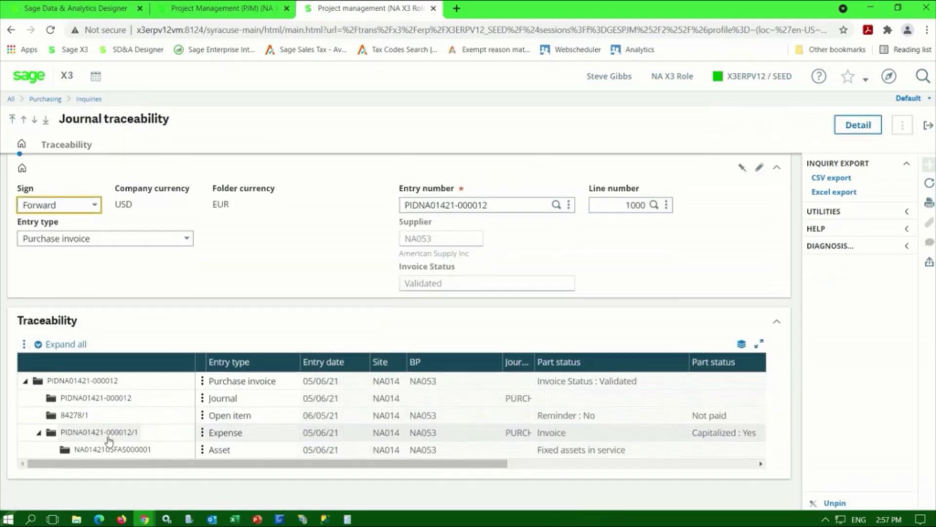
click(203, 449)
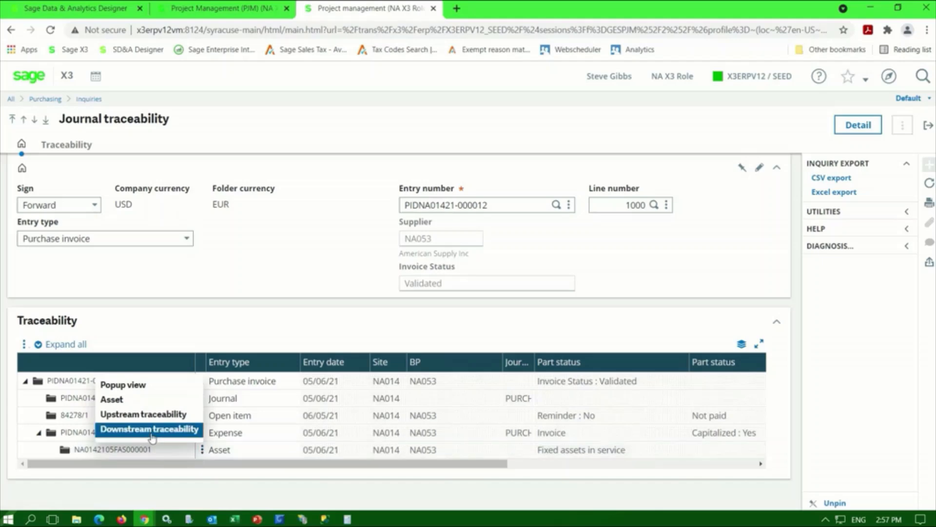
click(123, 408)
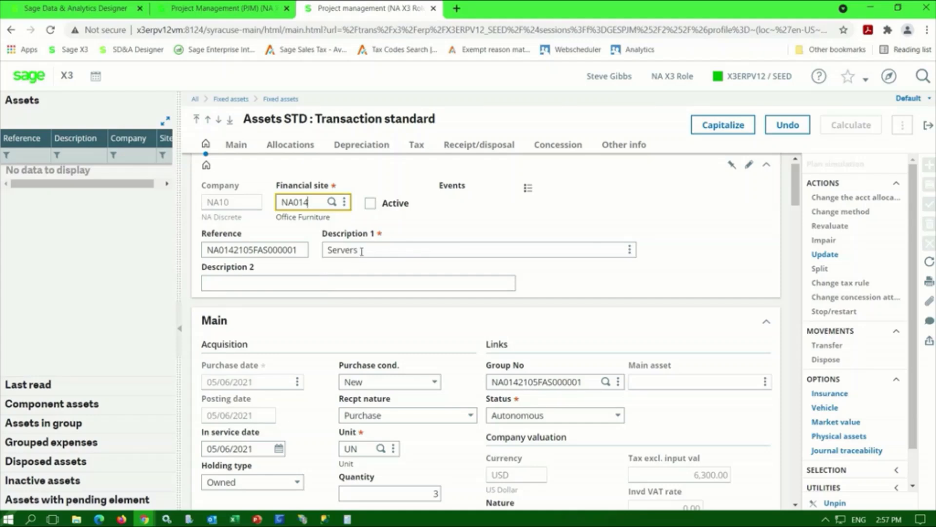
Examine the Servers asset's acquisition, characteristics and company valuation details, and return to the 2020 IT Dept Capital Expenses project record
scroll(292, 289, down, 1)
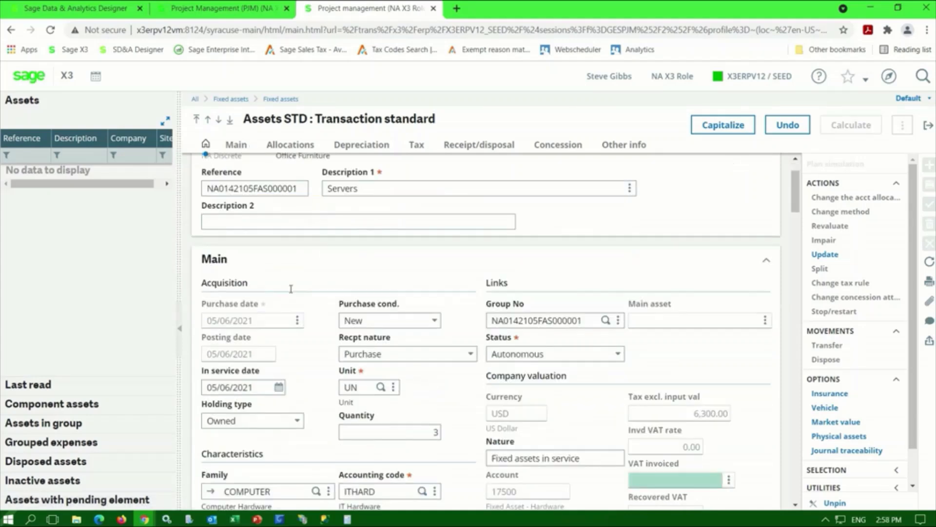
scroll(291, 288, down, 2)
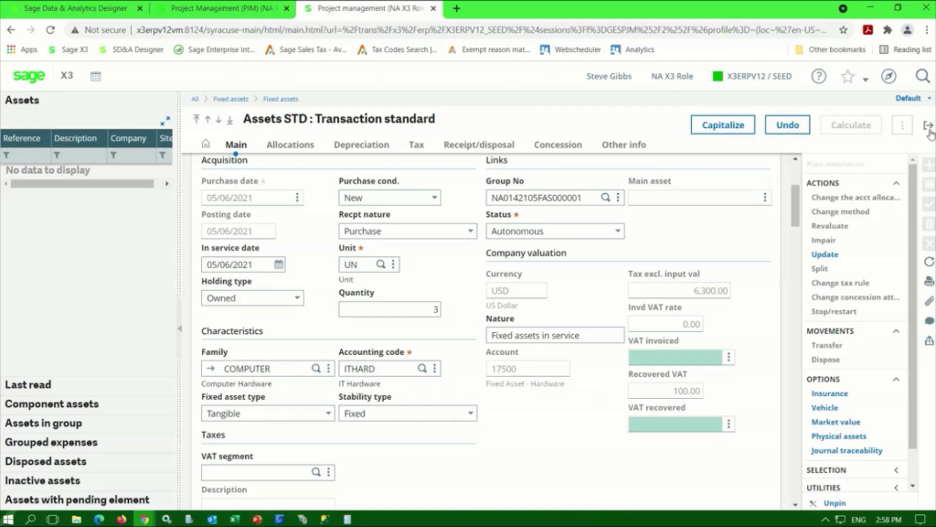
click(928, 128)
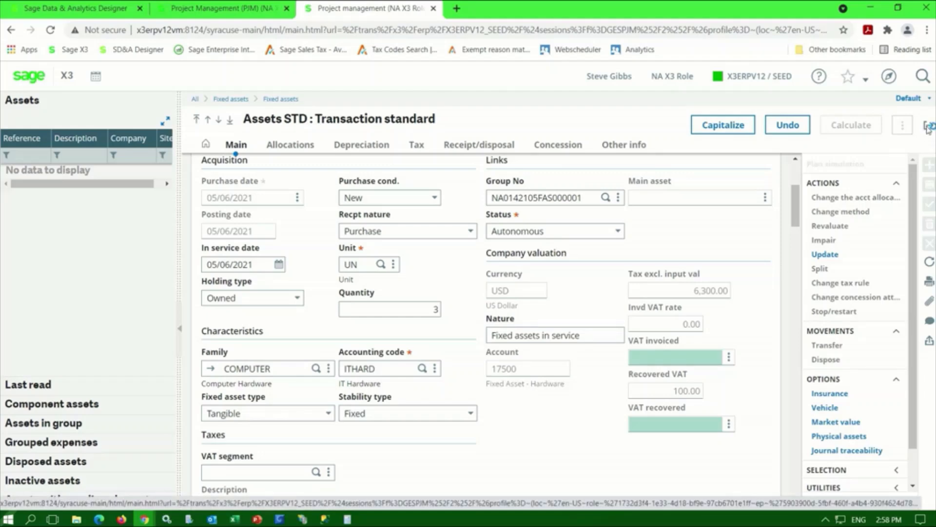
click(928, 127)
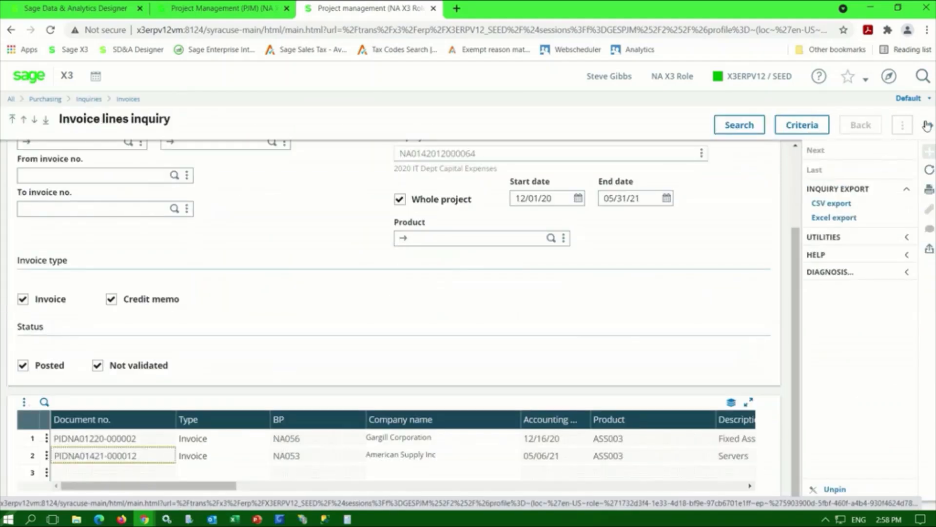
click(928, 127)
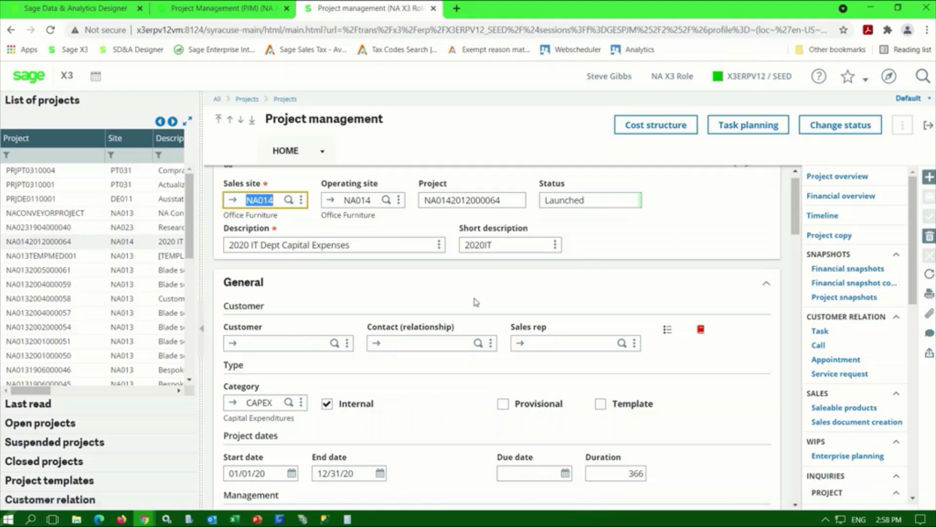
Go to the Project Management landing page, examine the full list of my assignments on tasks, and return to the landing page
click(32, 78)
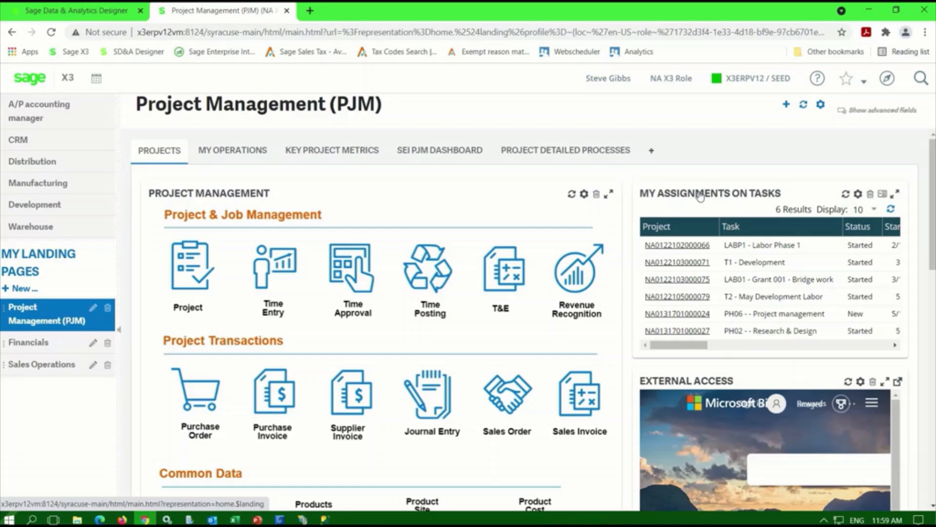
click(894, 195)
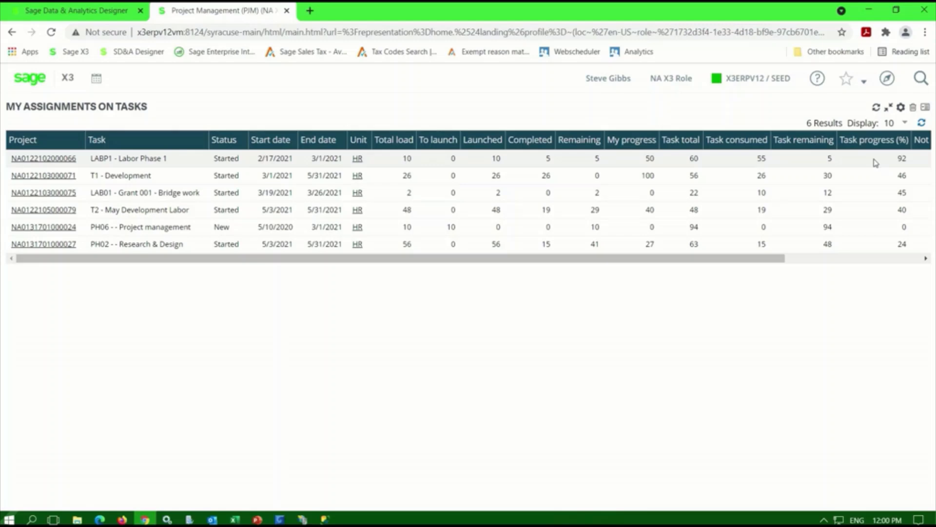
click(889, 108)
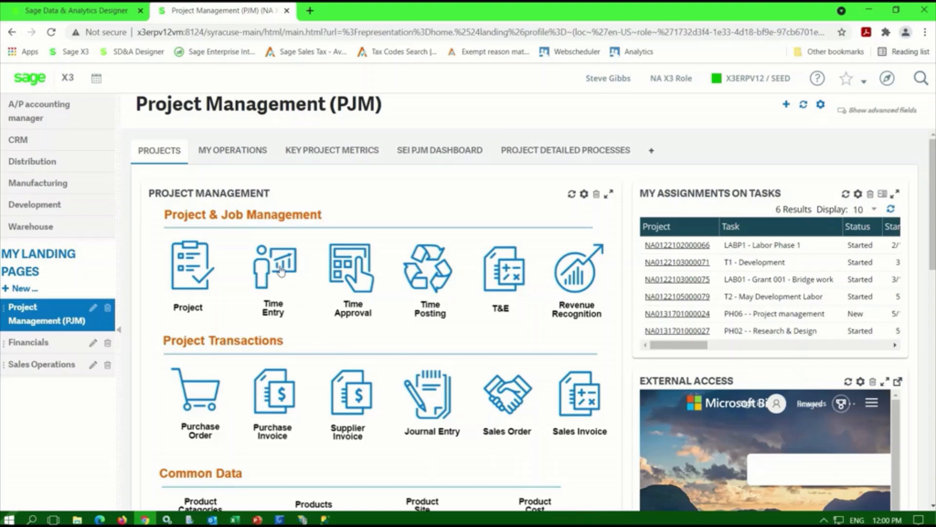
Open the weekly timesheet and enter Thursday's time: 6 hours for build labor and 2 hours for Engine and mechanical study
click(281, 272)
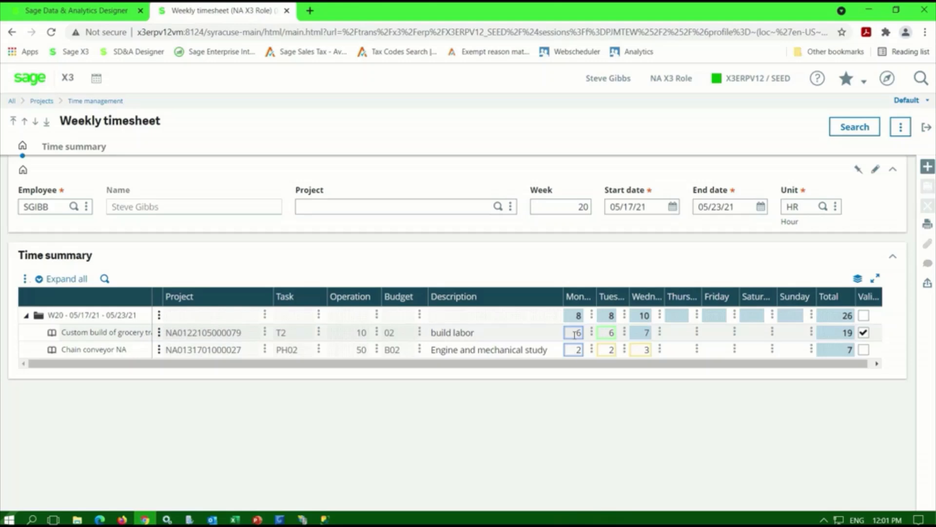
click(677, 333)
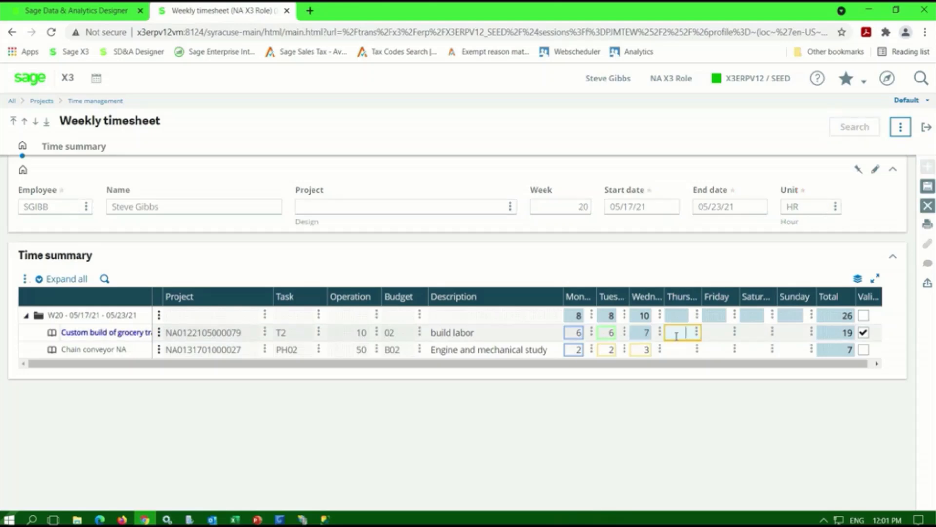
text(6)
click(675, 349)
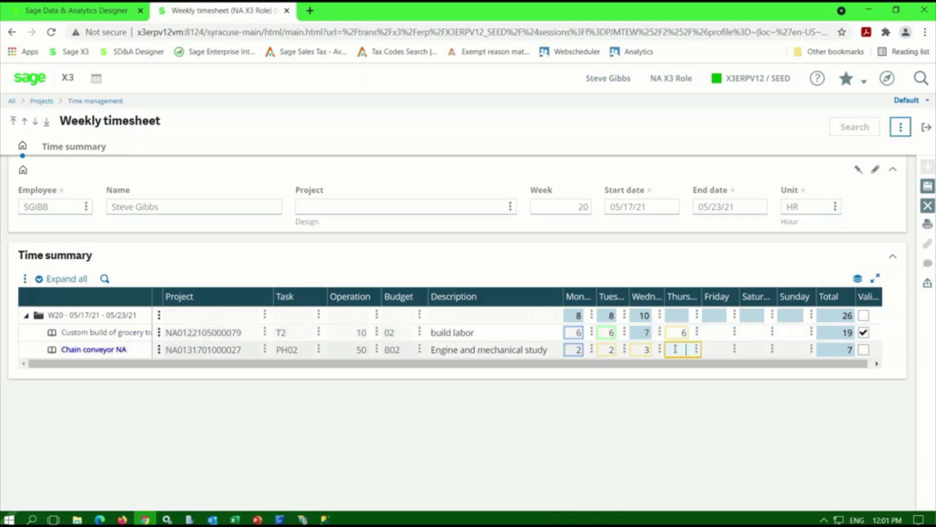
text(2)
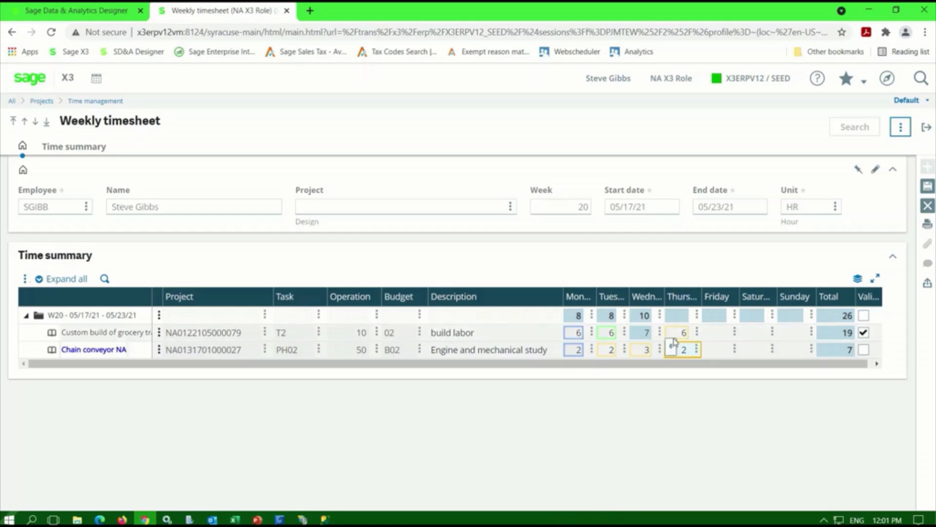
Open the time entry detail of Thursday's 6-hour build labor entry and fill in the long description as "build work"
click(678, 333)
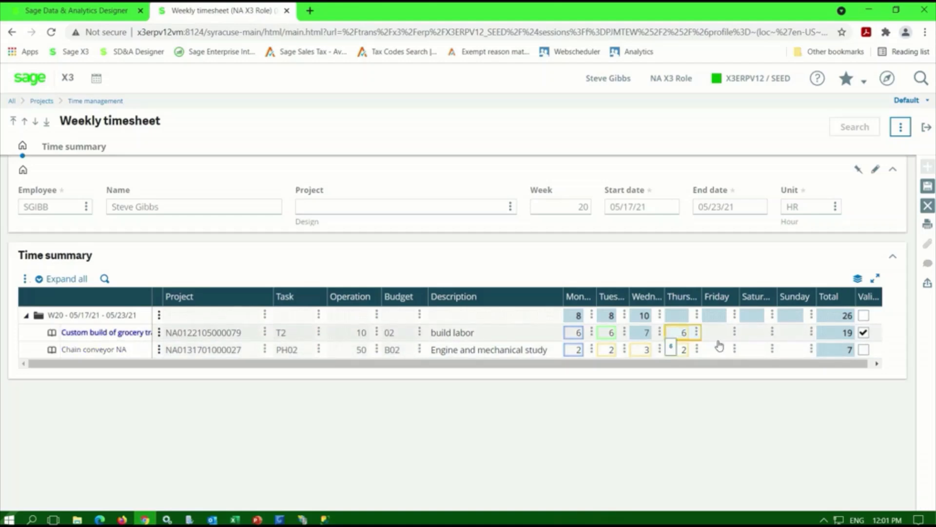
click(698, 335)
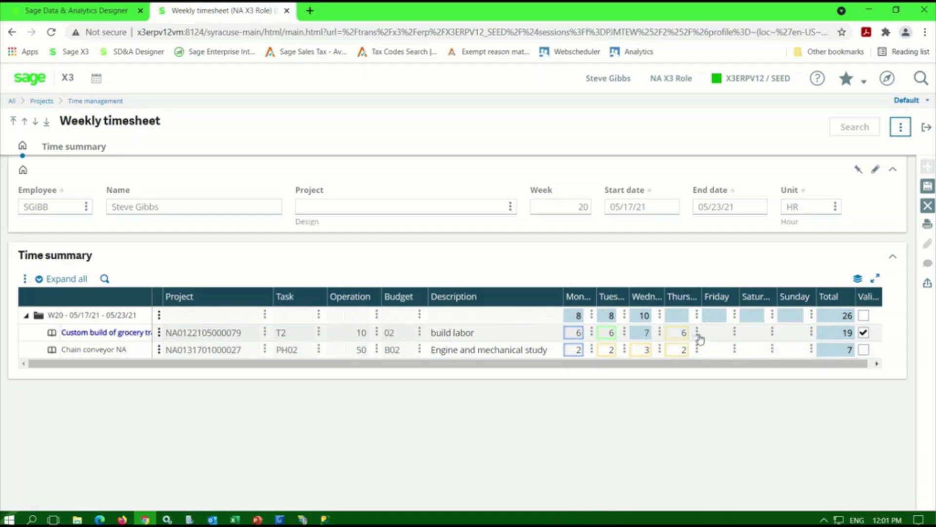
click(698, 336)
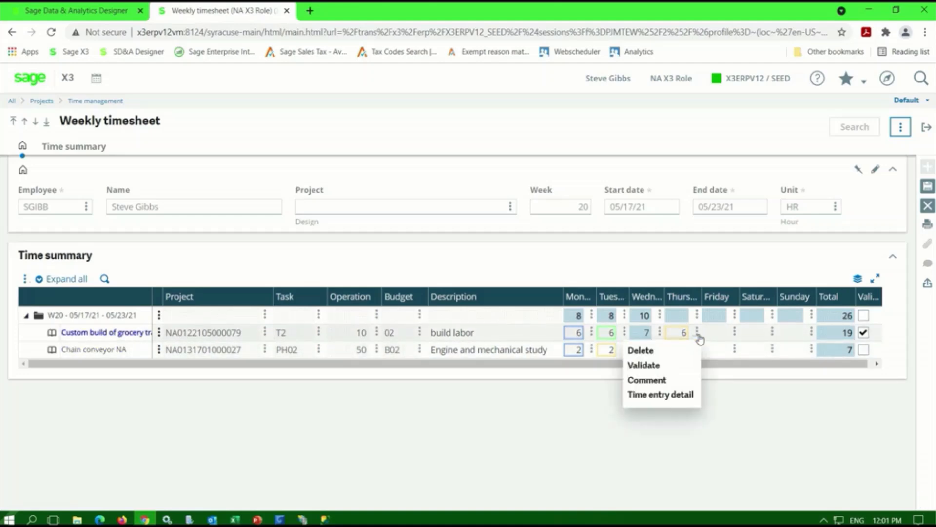
click(661, 395)
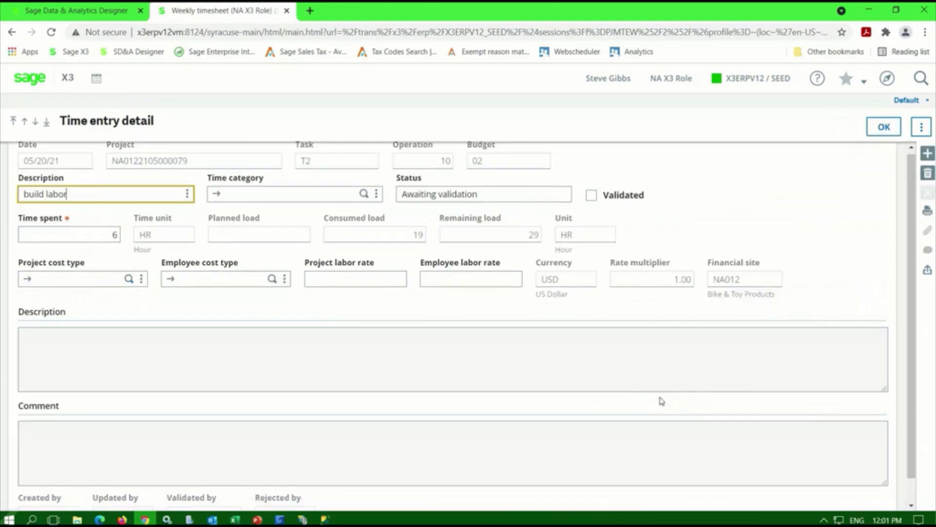
click(148, 357)
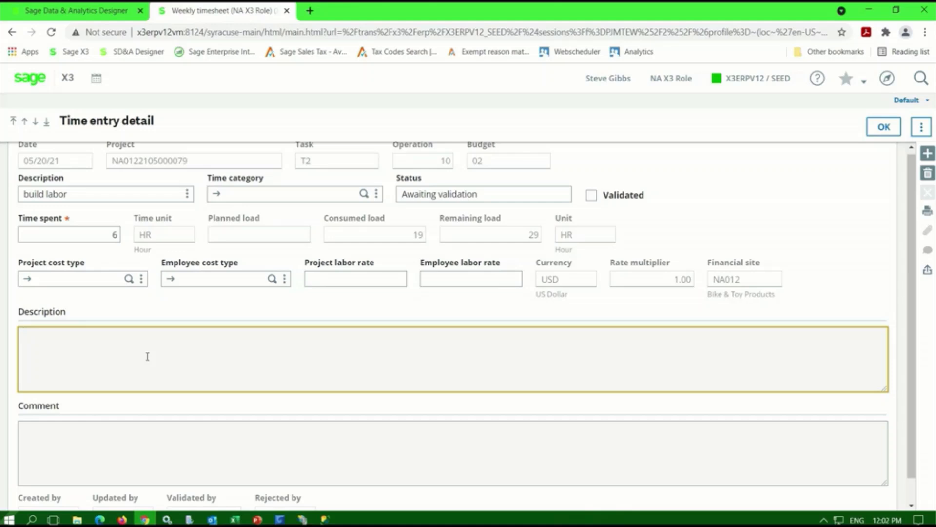
text(build lab)
key(BackSpace)
key(BackSpace)
key(BackSpace)
text(work)
key(Tab)
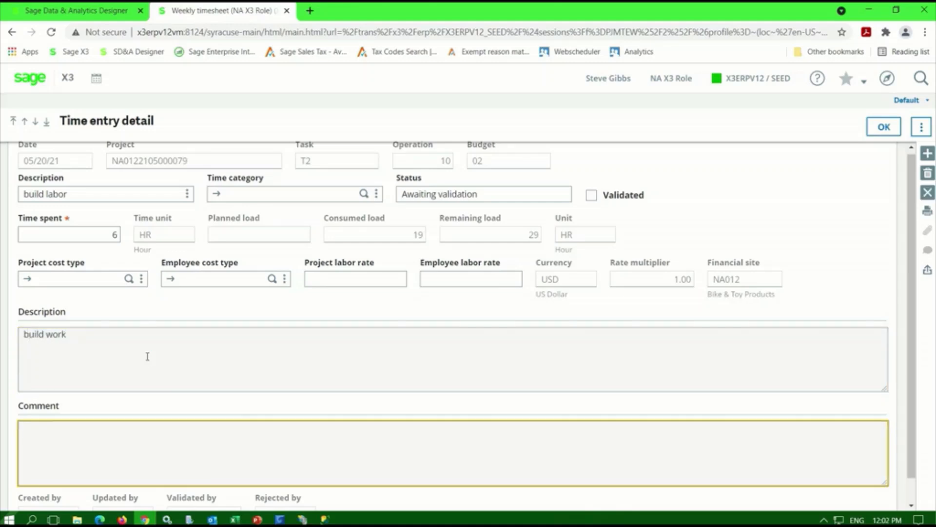
Add the comment "Approved and reviewed by" followed by the reviewer's first name, and confirm the time entry detail
text(Approved and reviewed by S)
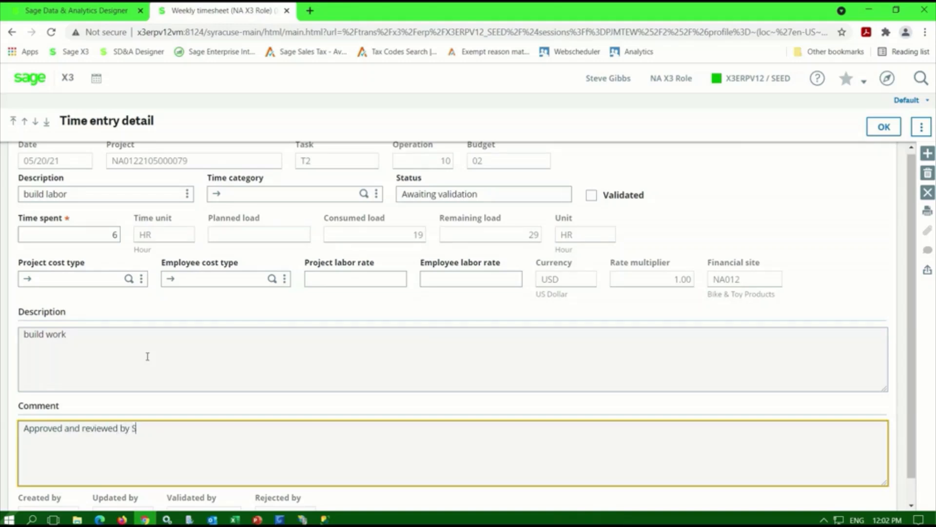
text(usam)
key(BackSpace)
text(n)
click(883, 127)
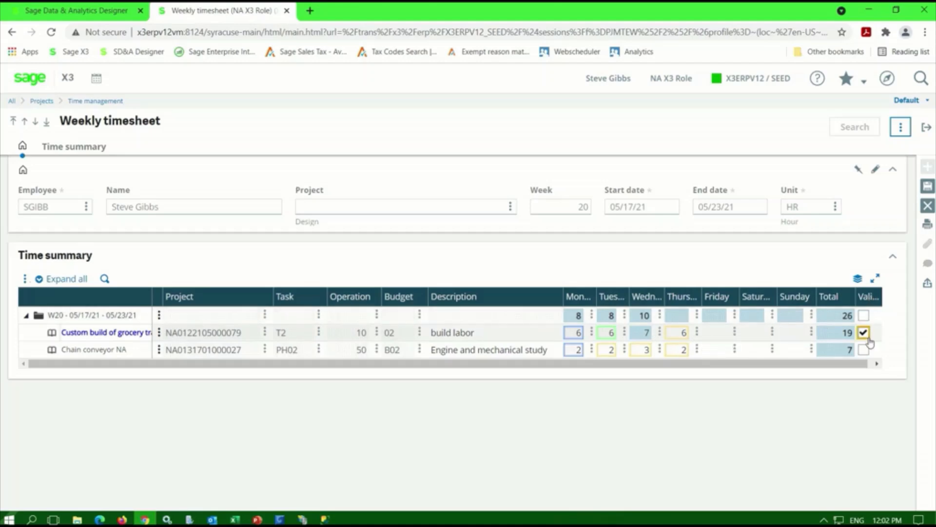
Validate Thursday's time entries for both build labor and Engine and mechanical study
click(697, 334)
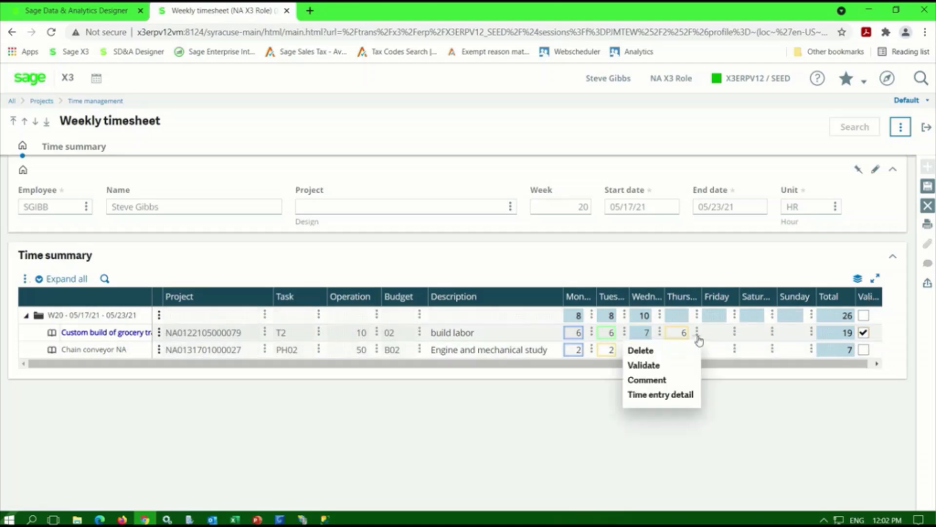
click(660, 368)
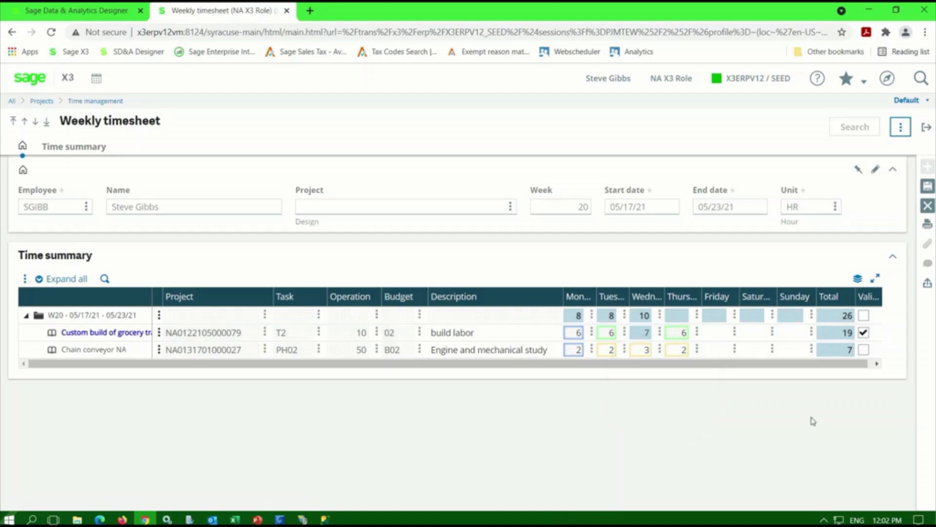
click(697, 350)
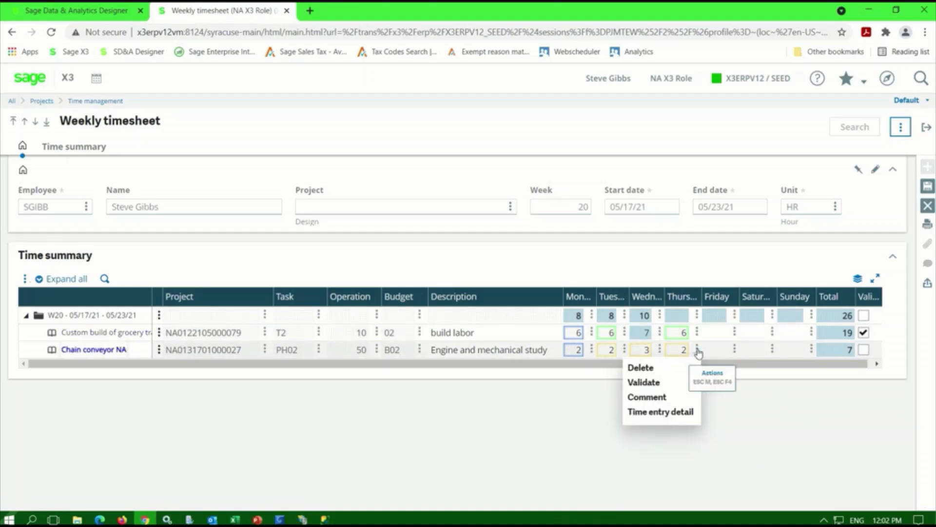
click(644, 382)
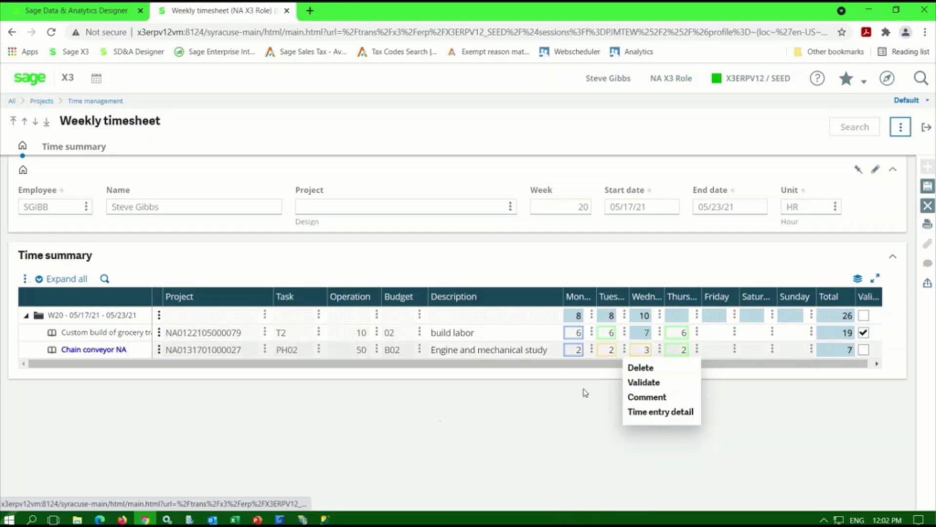
click(441, 425)
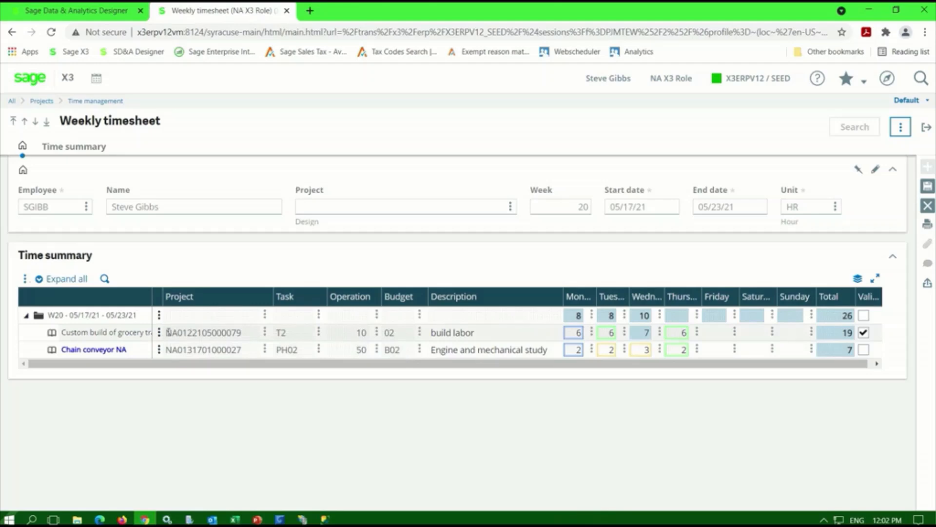
Show the time entry split for the custom build project's build labor line and save the timesheet
click(159, 336)
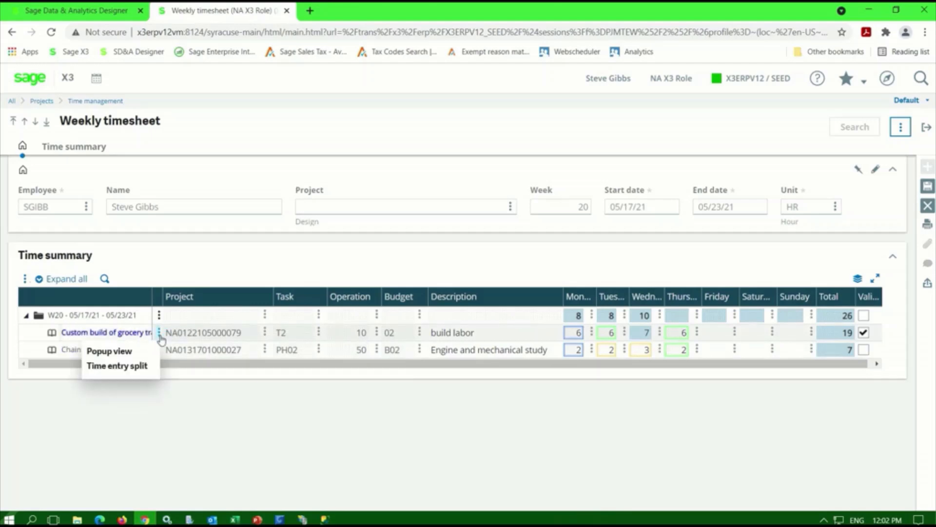
click(141, 366)
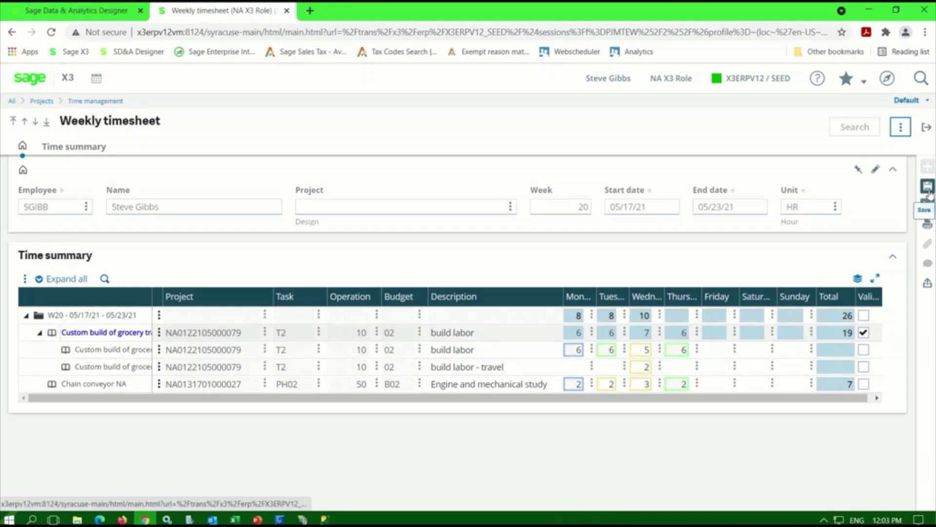
click(928, 191)
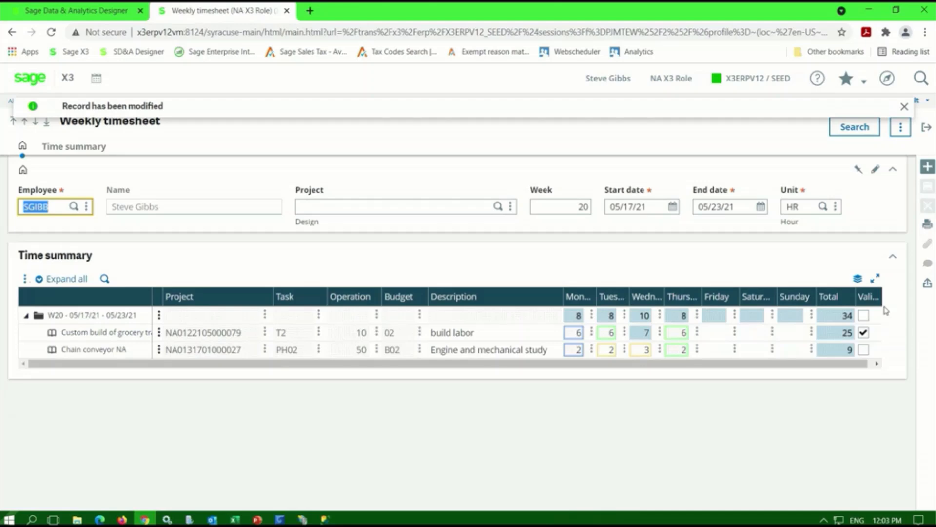
Add a timesheet line for the Overhead - Paid time off (PTO) budget, filtering the selection by "pto", and enter 8 hours for Friday
click(928, 168)
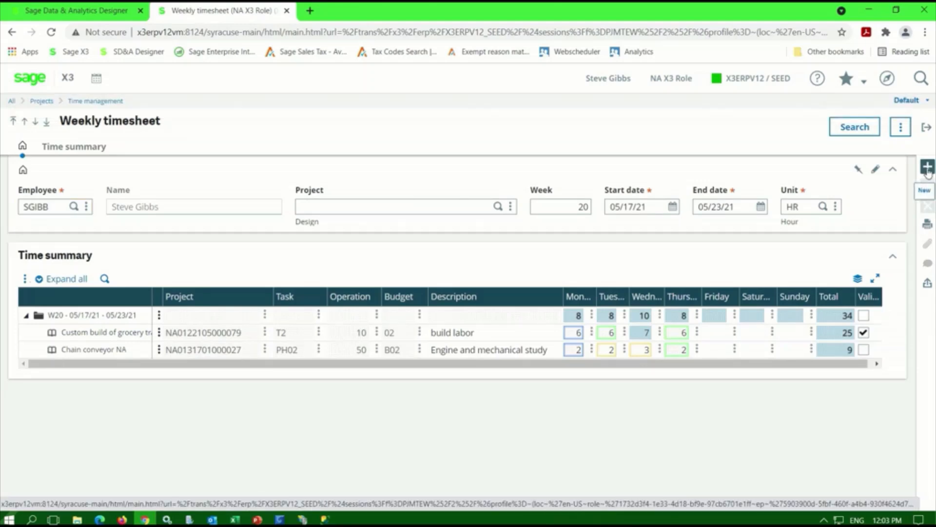
click(211, 367)
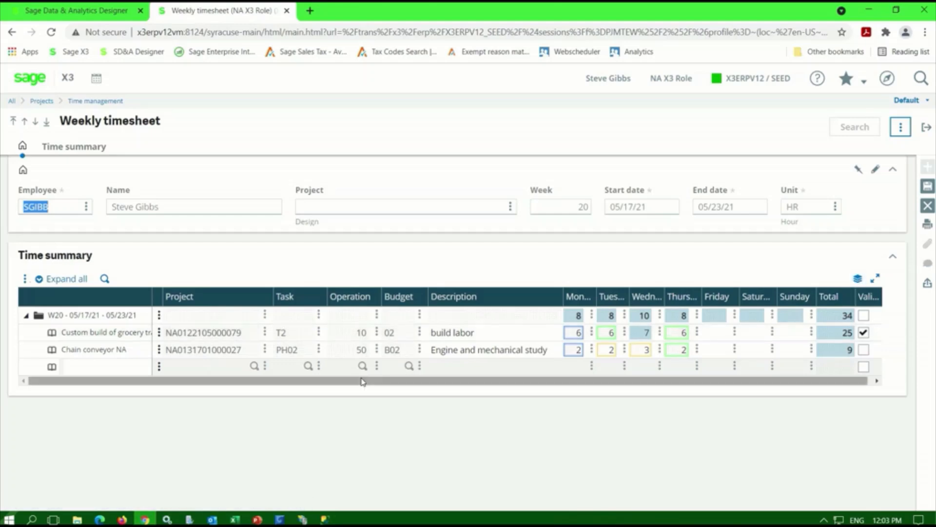
click(253, 367)
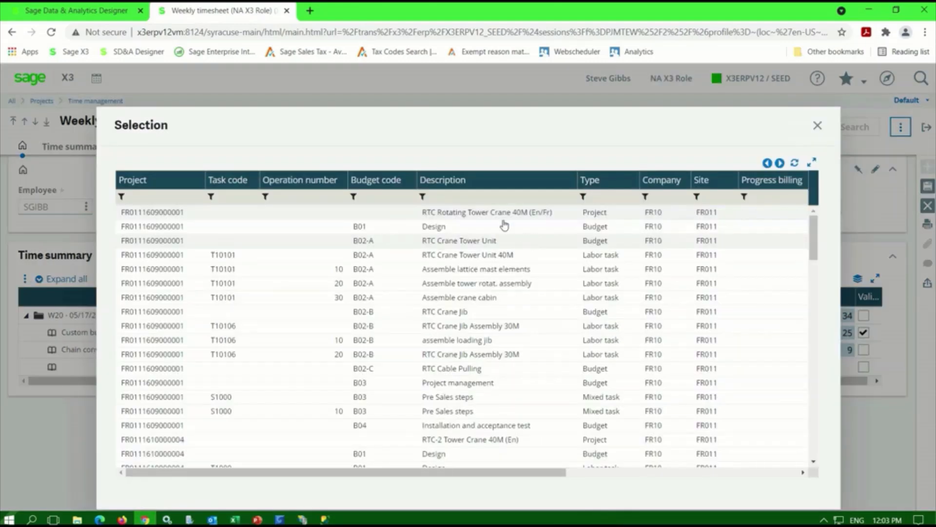
click(438, 198)
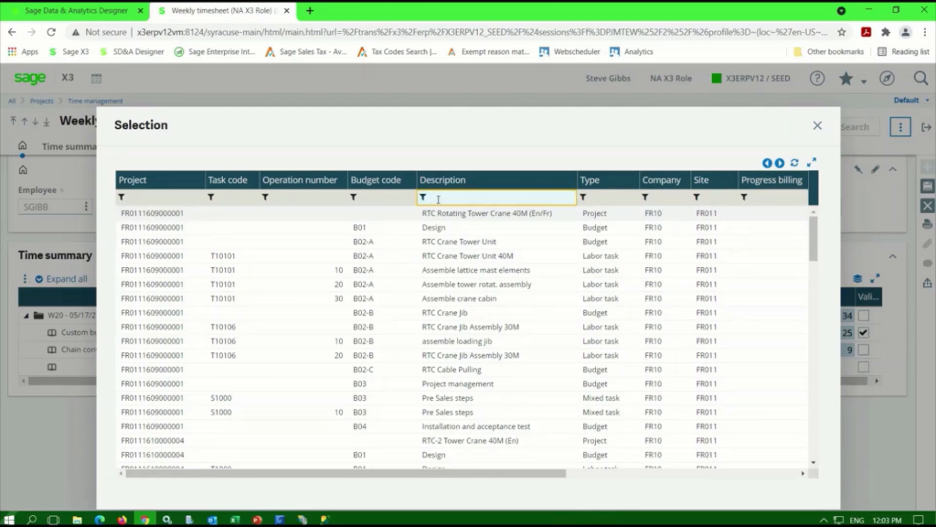
text(ptg)
key(Return)
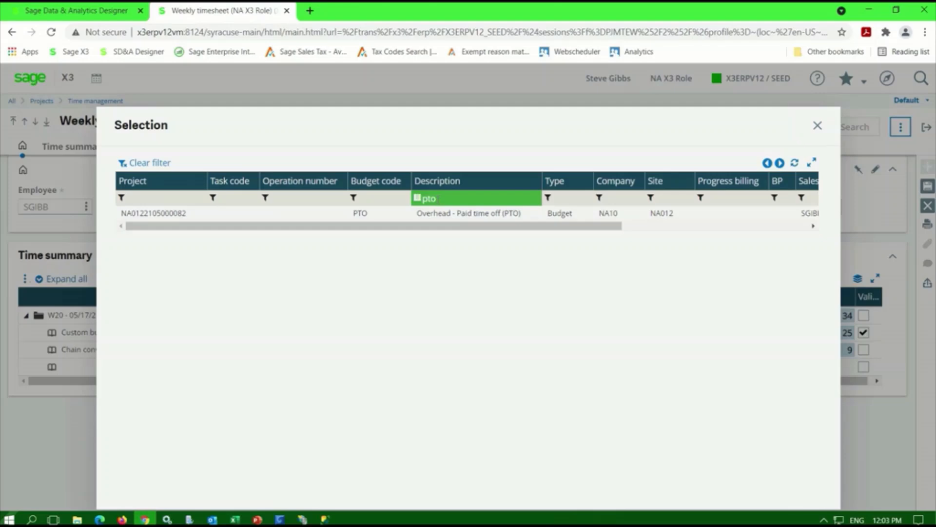
click(433, 220)
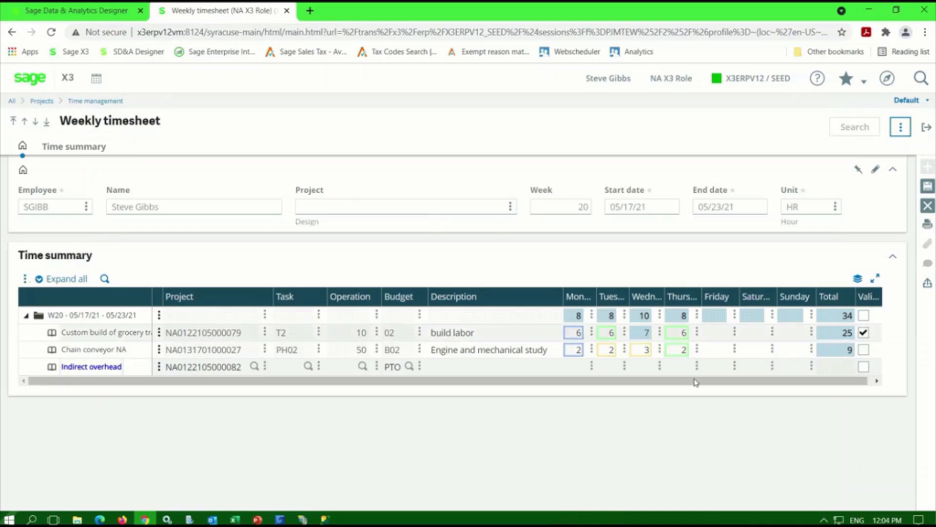
click(717, 365)
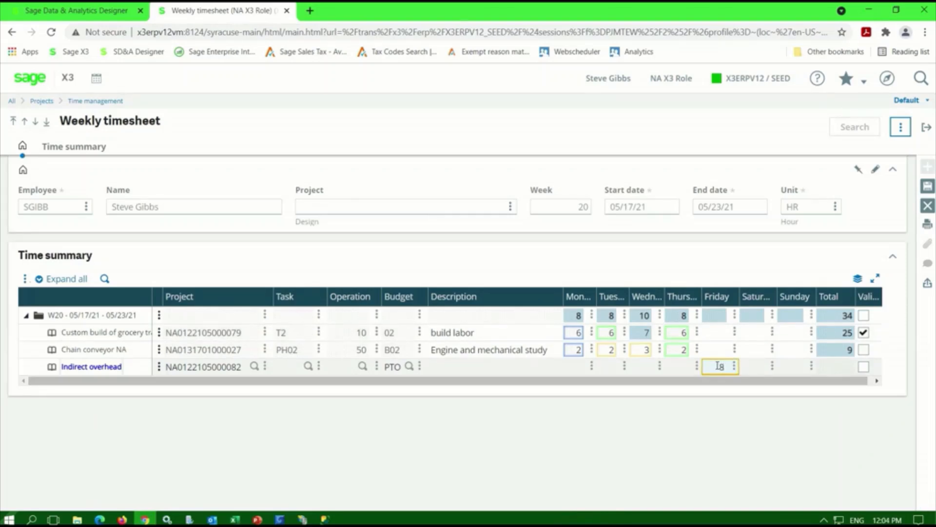
Commit Friday's paid time off hours, save the weekly timesheet, and return to the home page
click(718, 350)
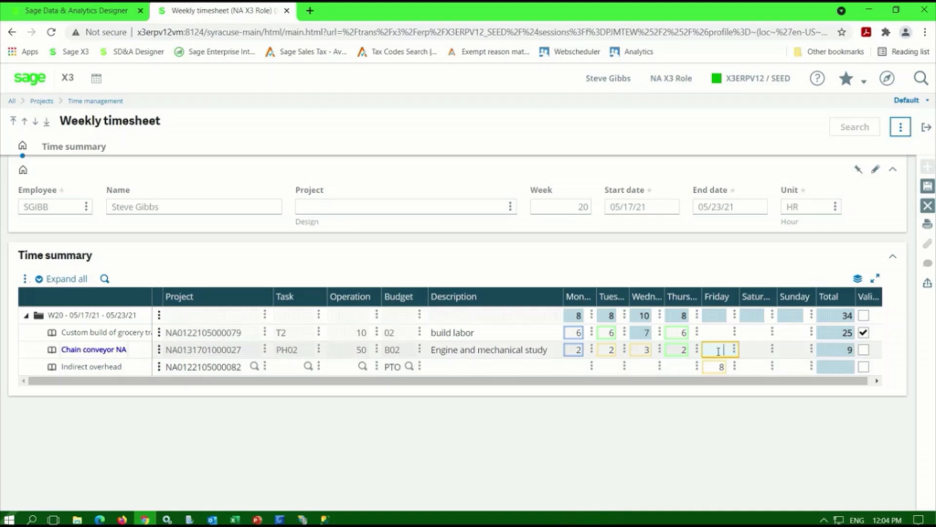
click(928, 186)
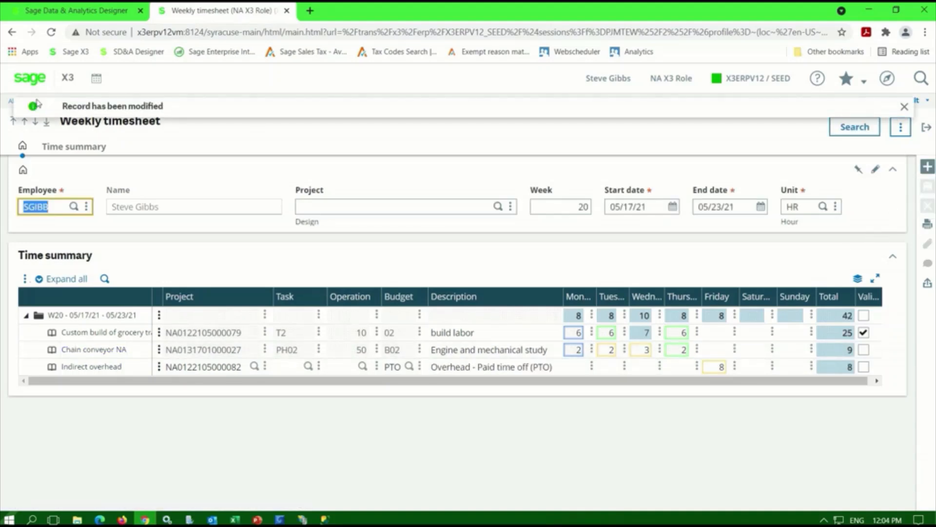
click(27, 82)
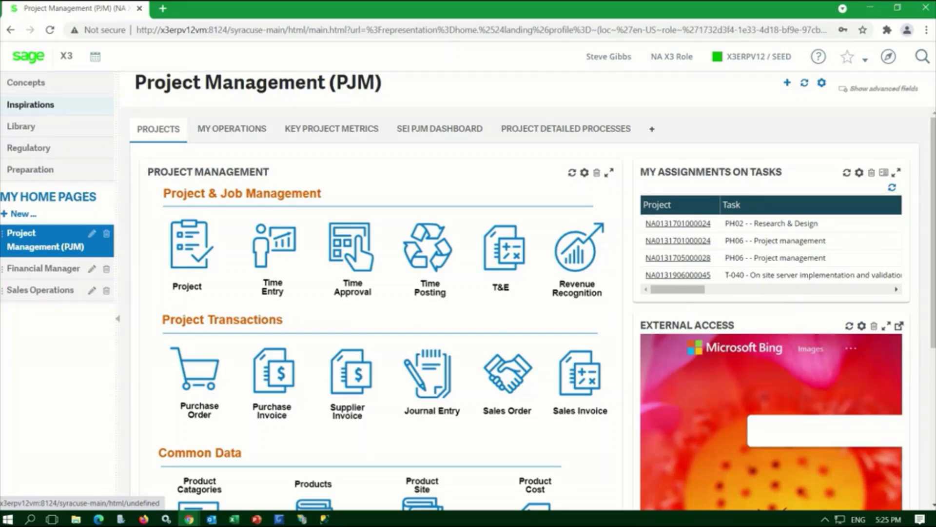
Filter the project list to Trade Promotions and examine the 5% Texas Rebate project's general details, description, comment and revenue section
click(201, 258)
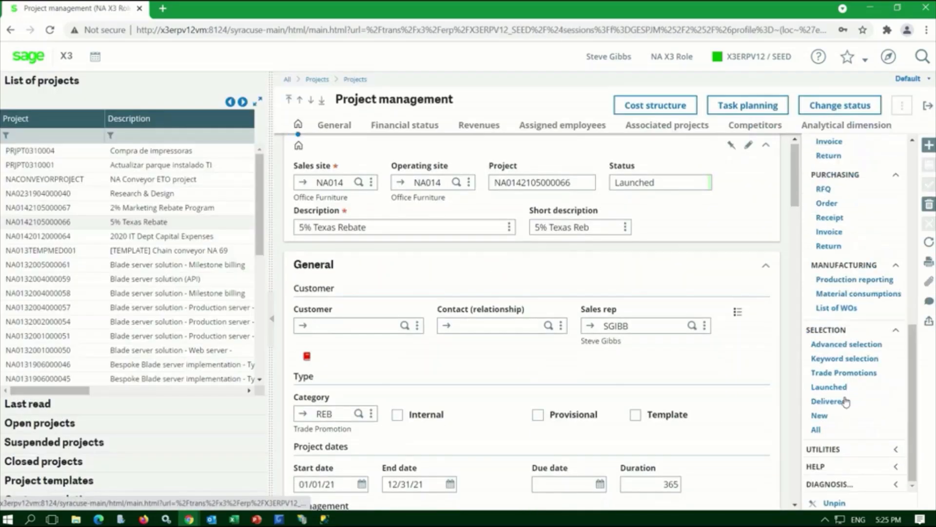
click(851, 375)
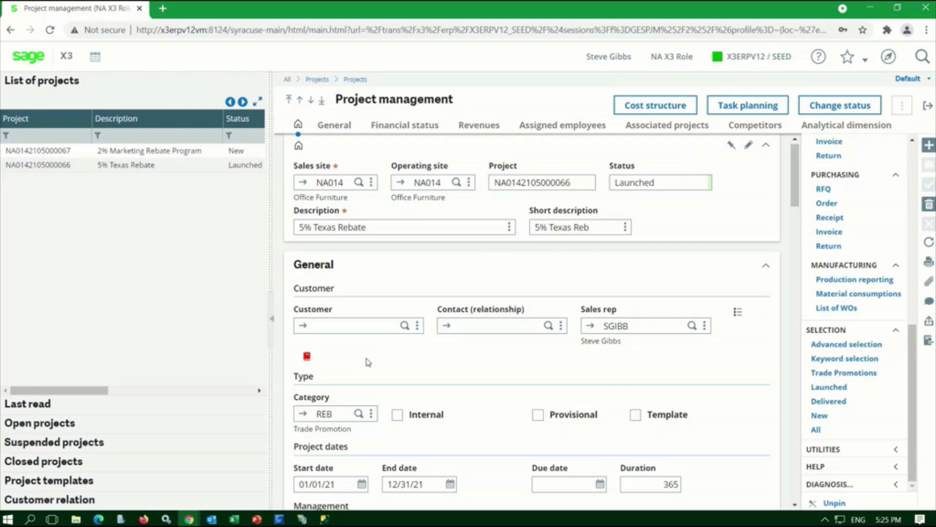
scroll(368, 362, down, 3)
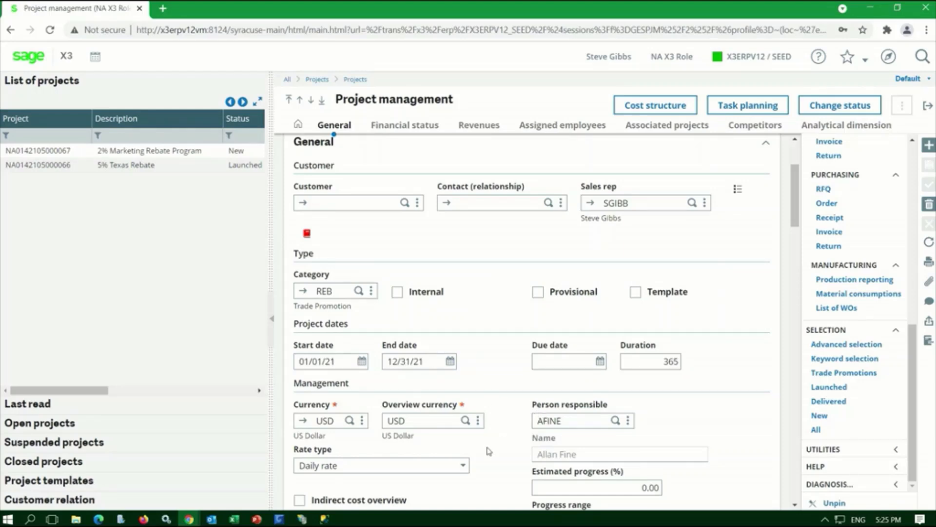
scroll(489, 451, down, 5)
scroll(600, 472, down, 3)
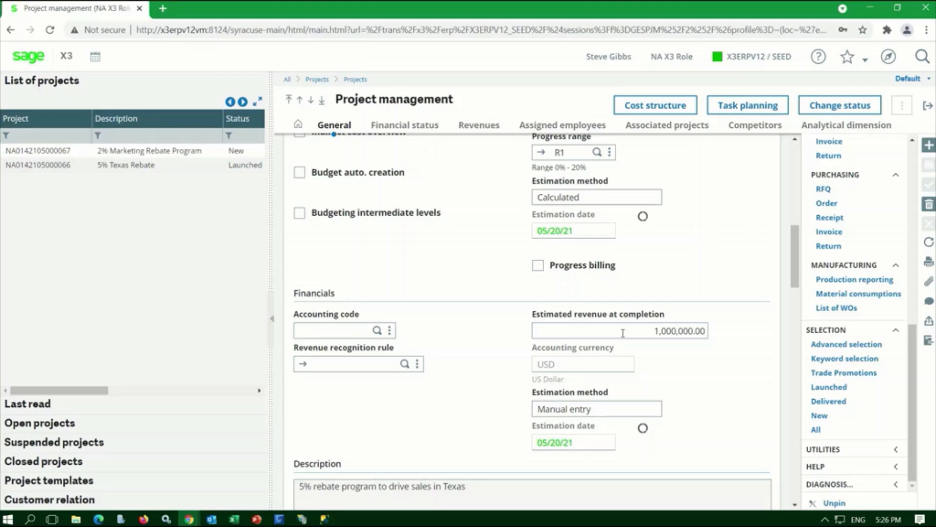
scroll(468, 420, down, 2)
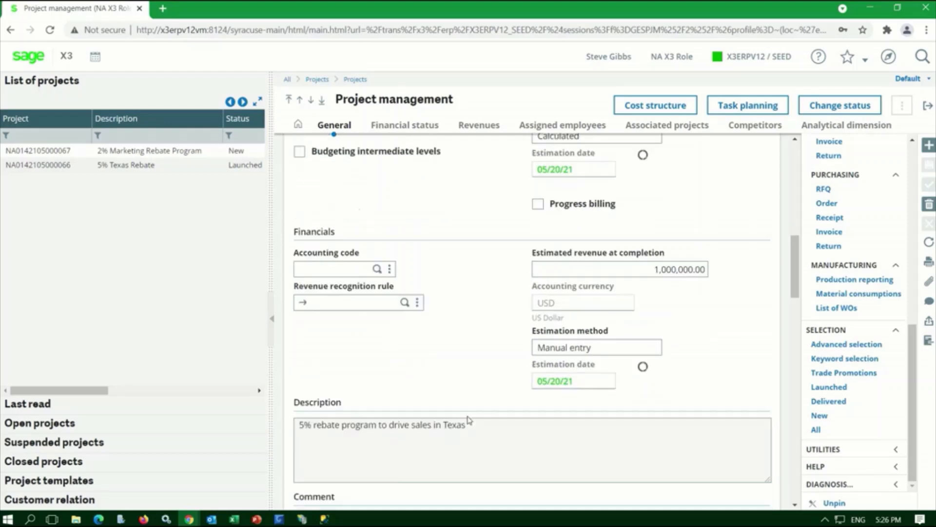
scroll(468, 420, down, 4)
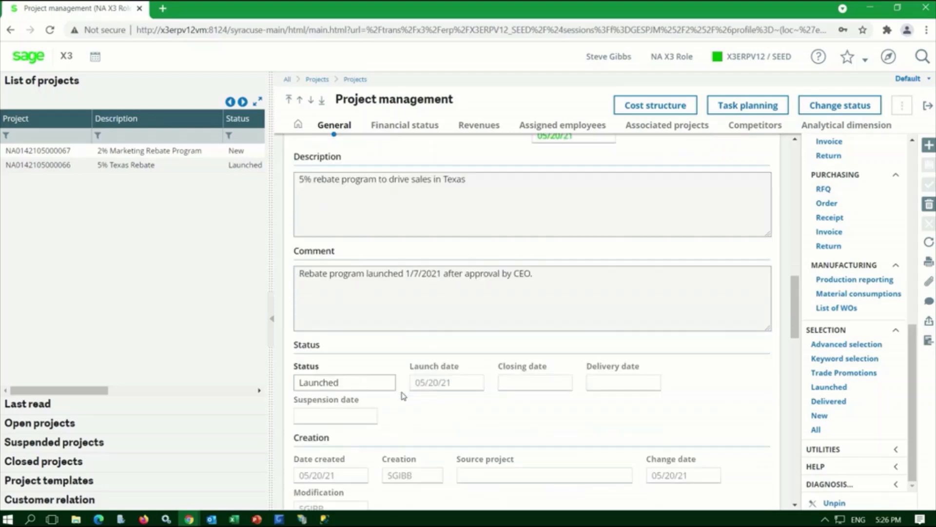
scroll(403, 395, down, 8)
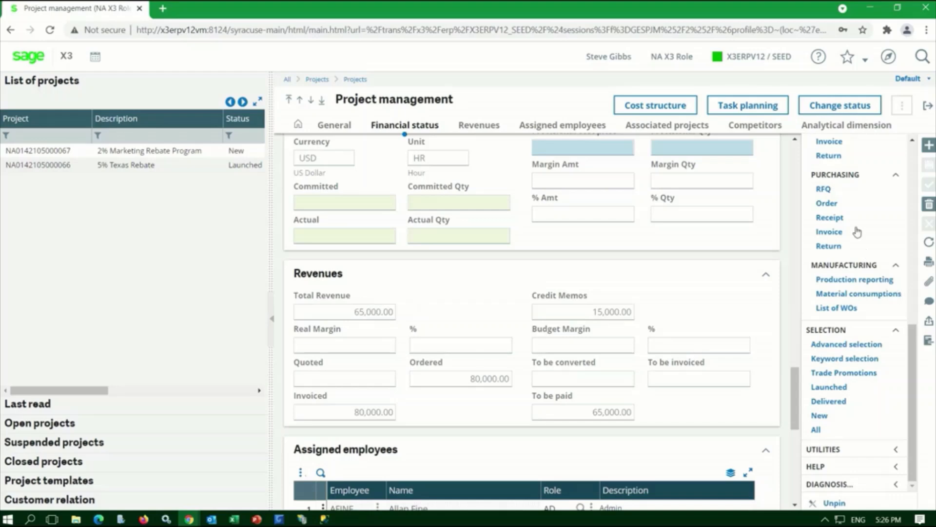
Show the 5% Texas Rebate project's sales invoice lines, check their quantities, prices and amounts, and return to the home page
scroll(849, 189, up, 2)
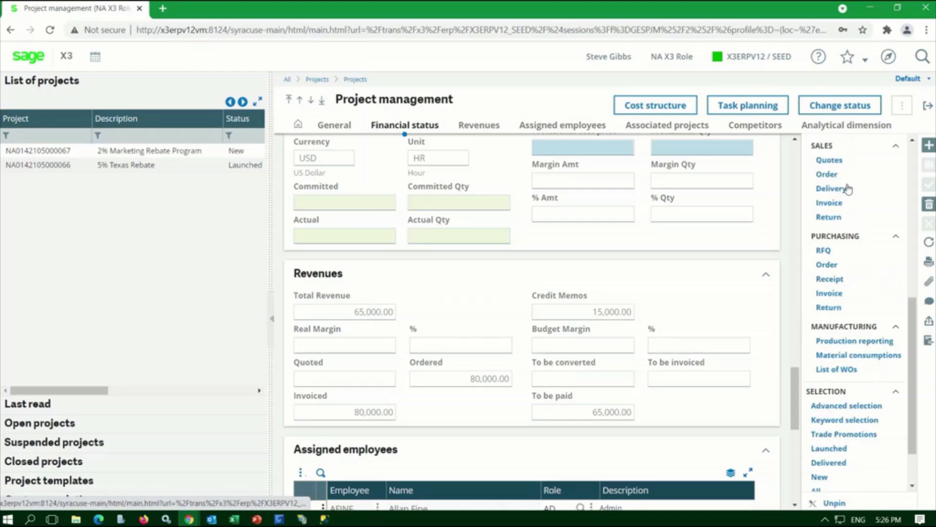
click(830, 205)
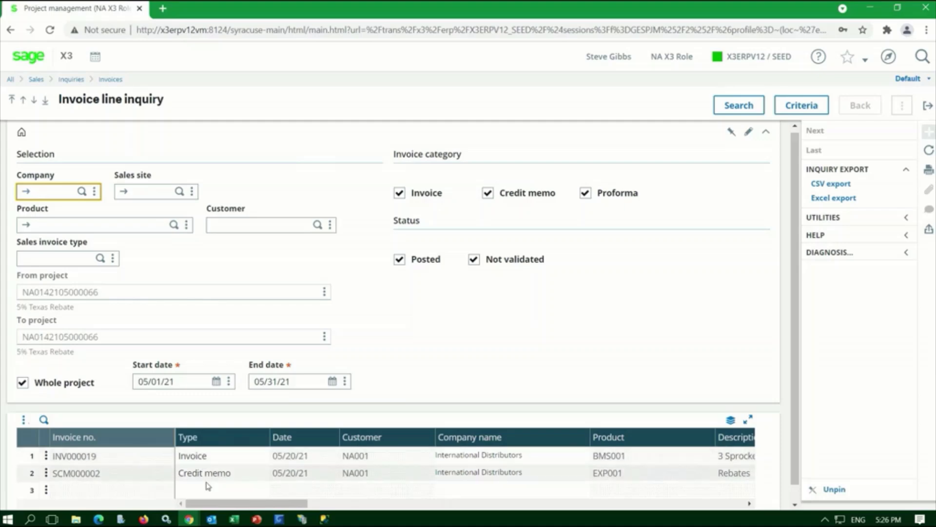
drag(216, 504, 396, 503)
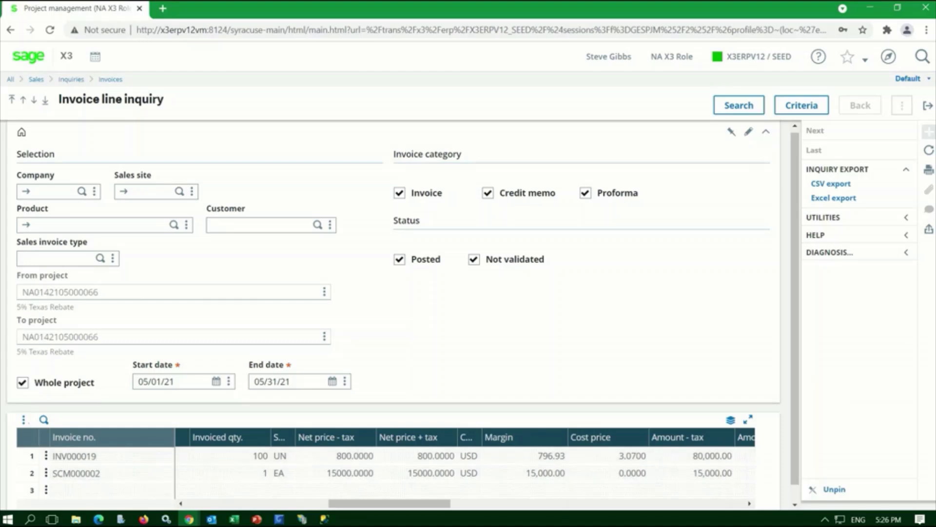
click(928, 106)
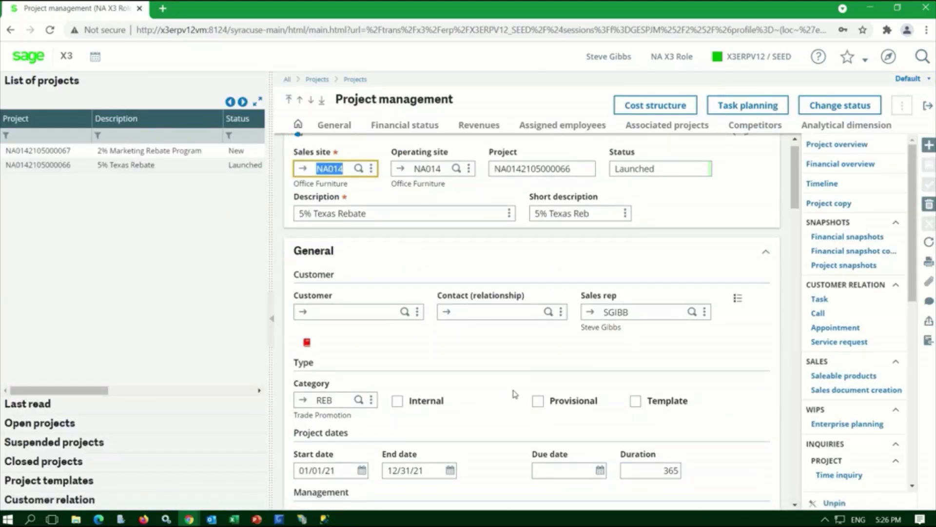
click(27, 60)
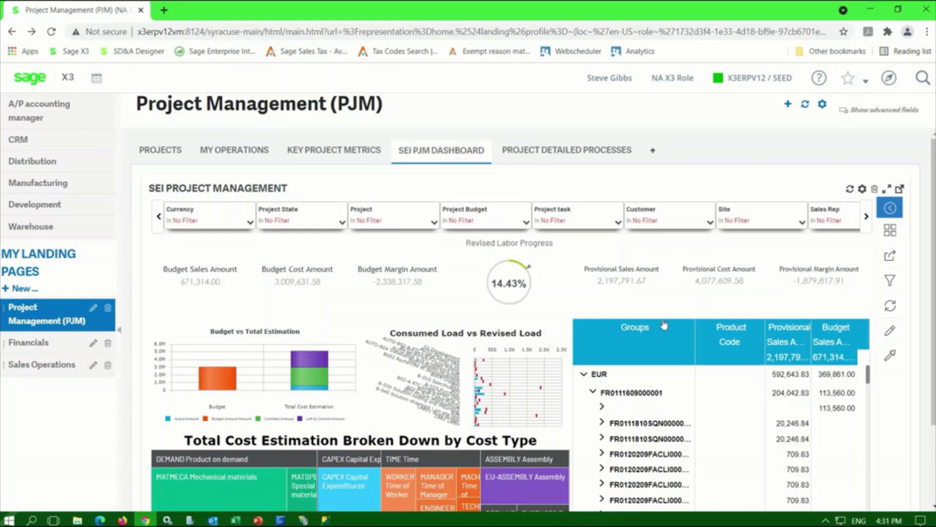
Open the SEI Project Management dashboard in its own window and inspect the bars of the Budget vs Total Estimation chart
click(900, 189)
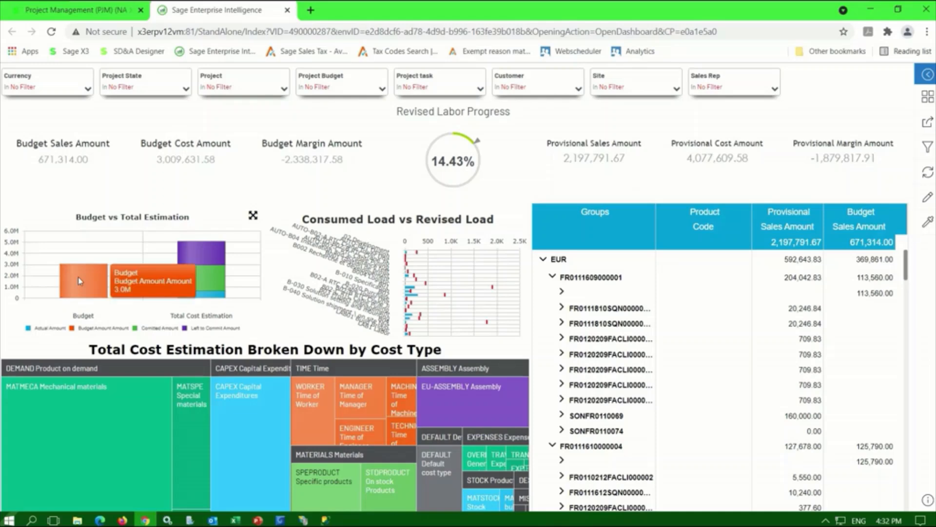
mouse_move(209, 299)
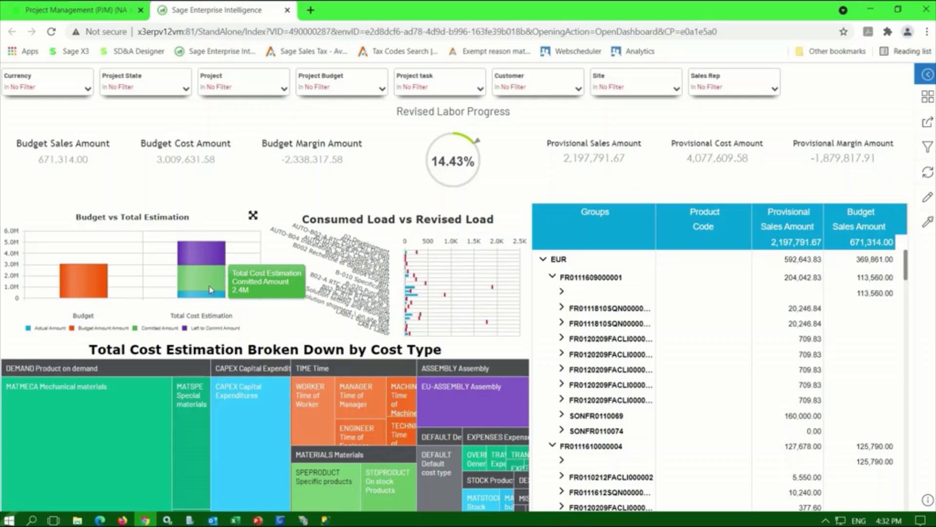
mouse_move(212, 264)
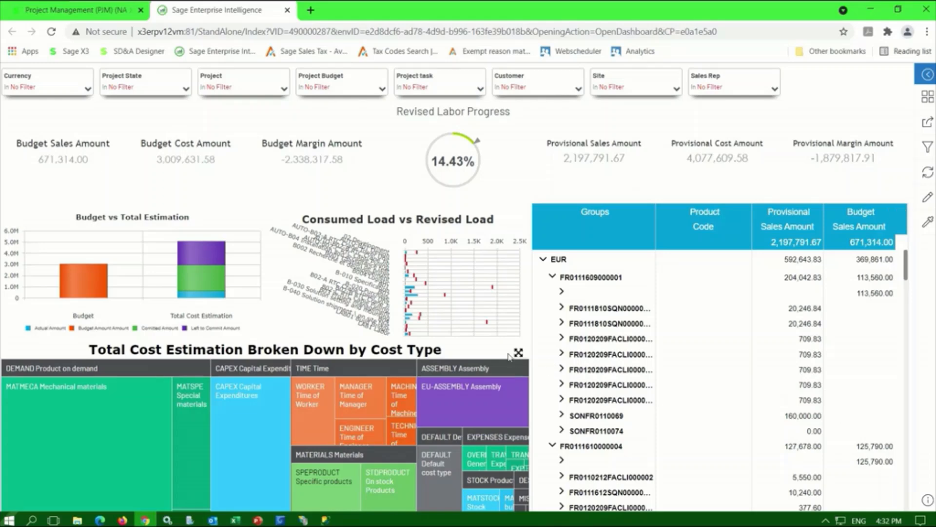
Enlarge the Total Cost Estimation Broken Down by Cost Type chart, inspect its cost blocks, and restore the dashboard layout
click(518, 352)
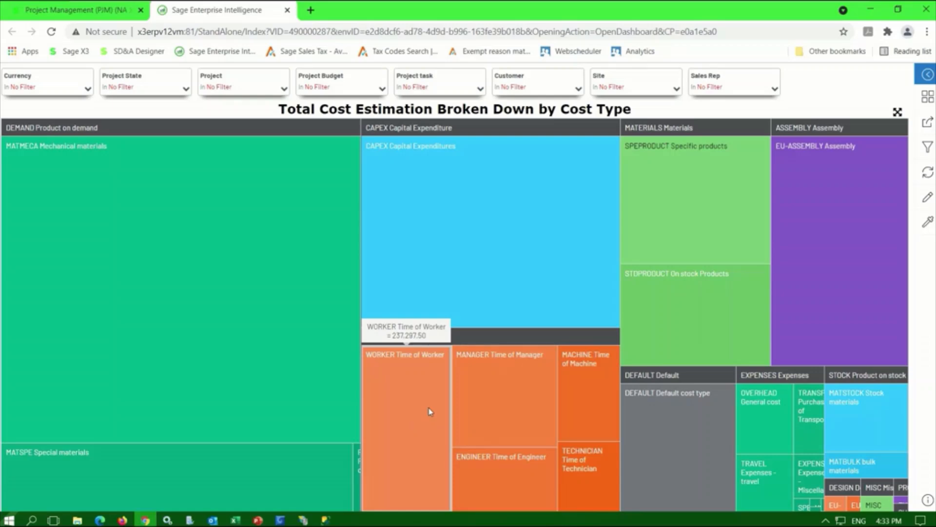
mouse_move(877, 146)
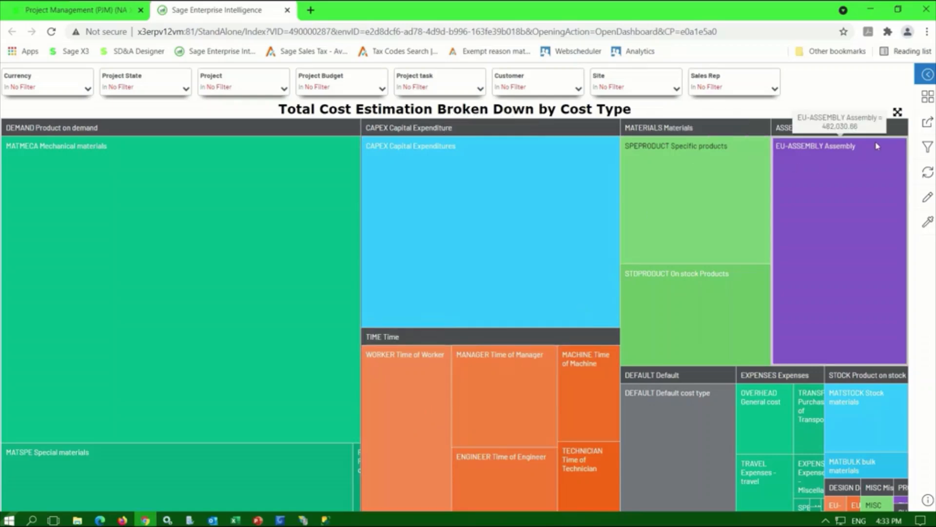
click(898, 112)
click(260, 95)
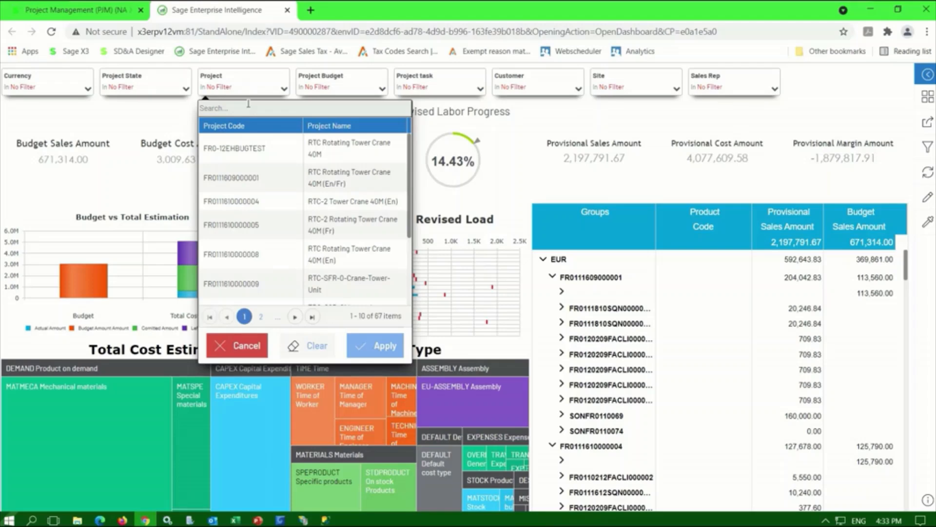
click(227, 109)
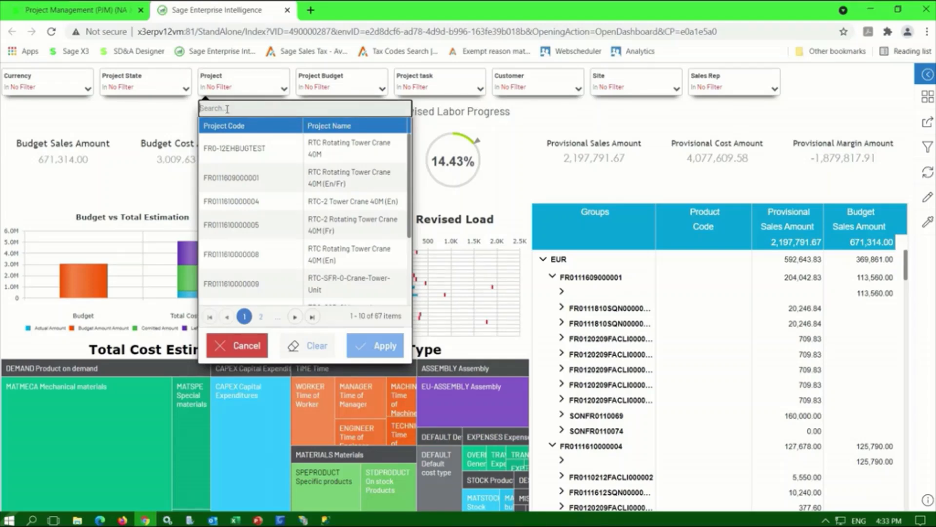
text(blad)
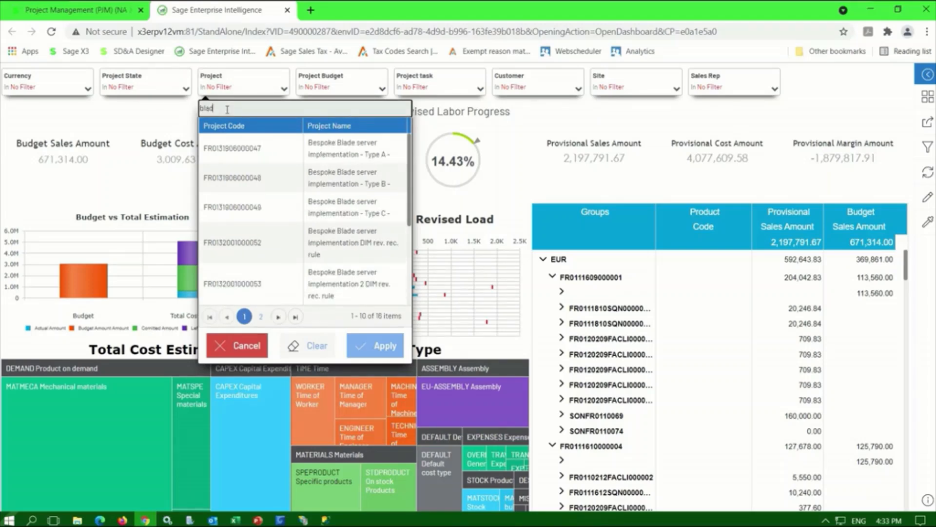
click(278, 316)
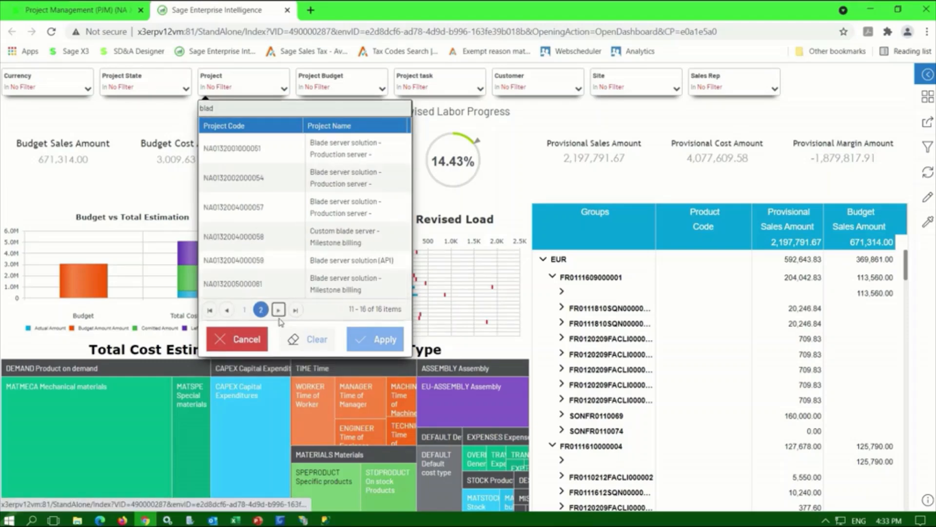
click(265, 288)
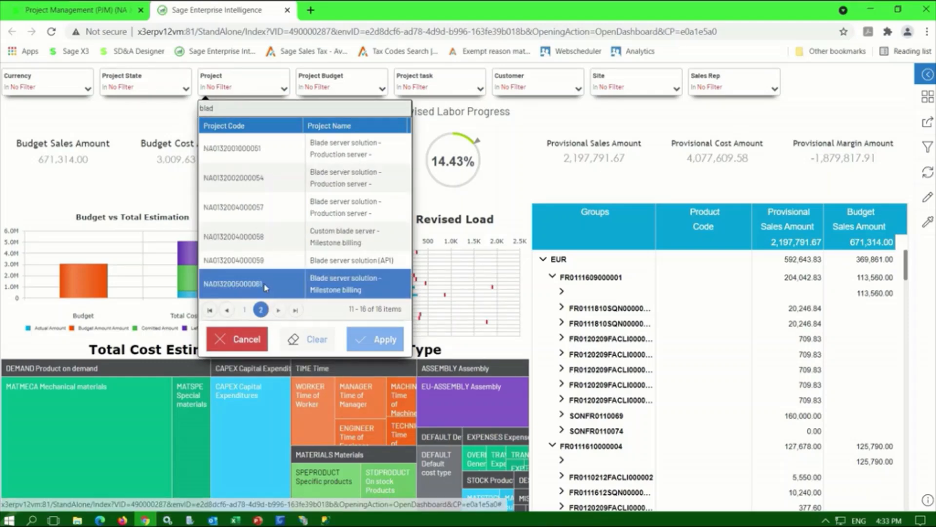
click(380, 341)
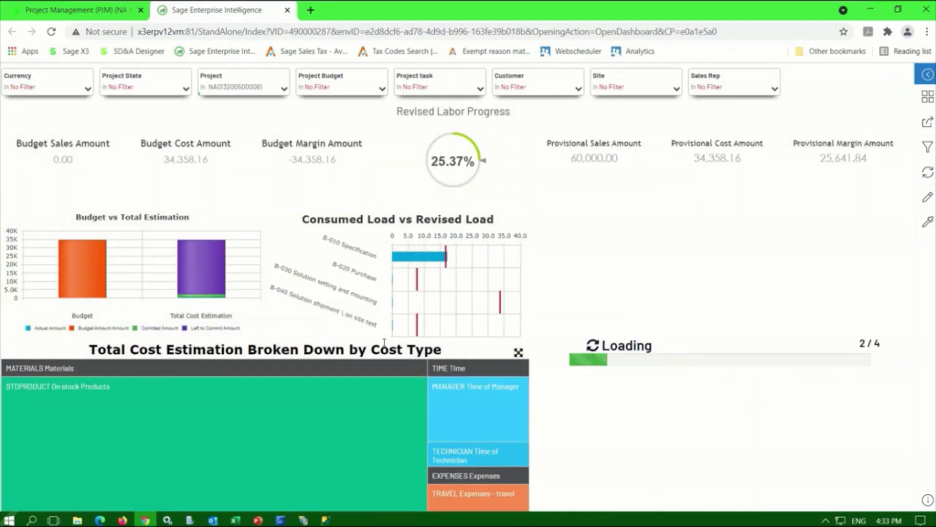
Examine the filtered project's budget, load and cost type charts, including manager and technician time, and close the standalone dashboard
mouse_move(73, 277)
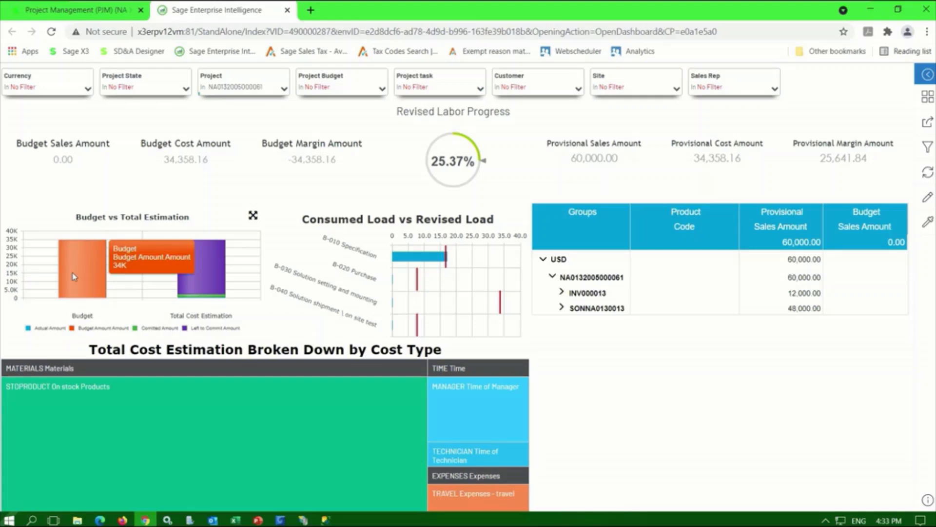
mouse_move(198, 281)
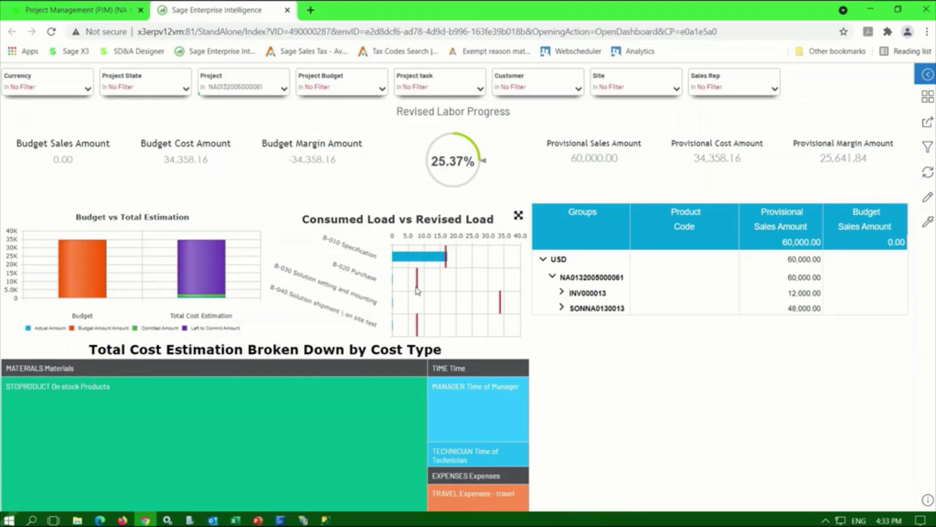
mouse_move(337, 399)
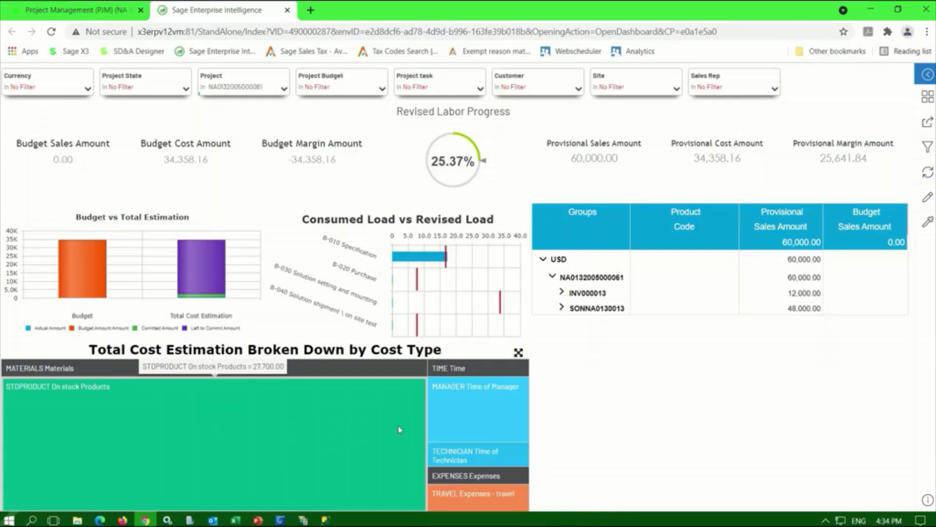
mouse_move(486, 411)
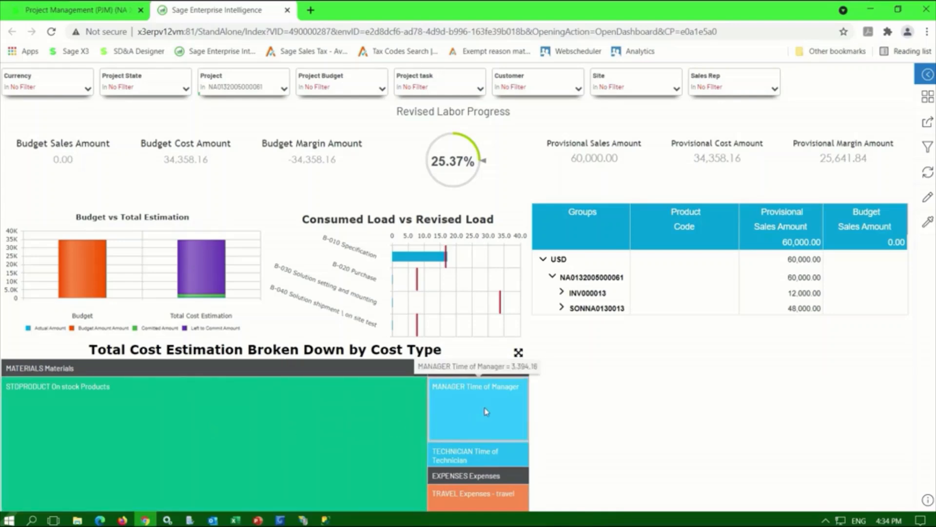
mouse_move(454, 453)
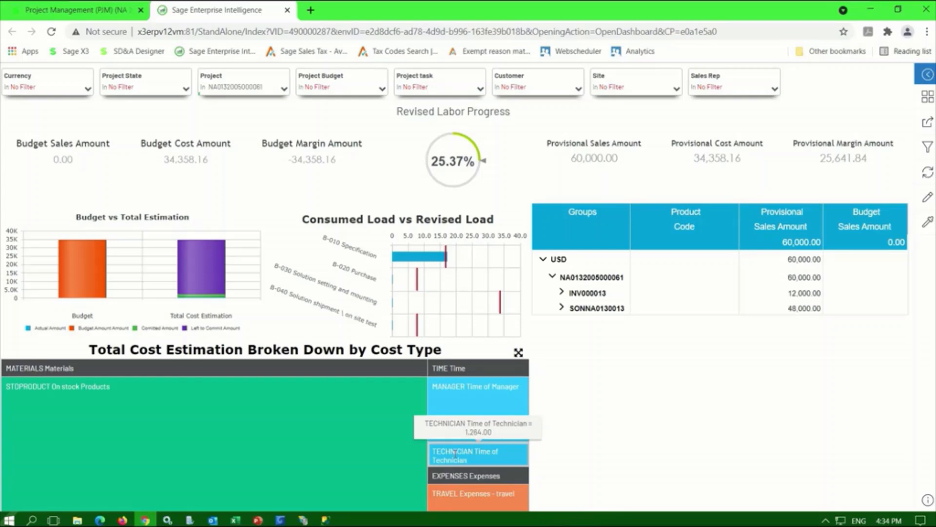
click(287, 10)
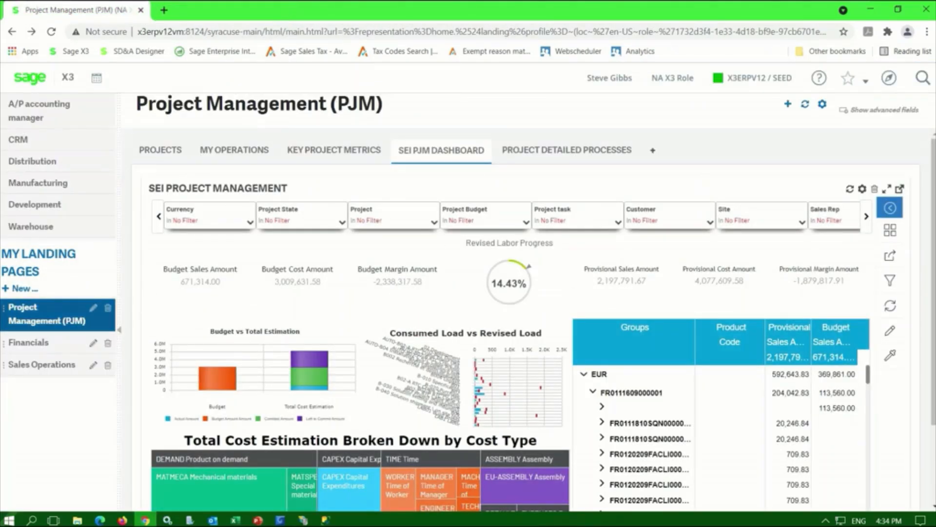